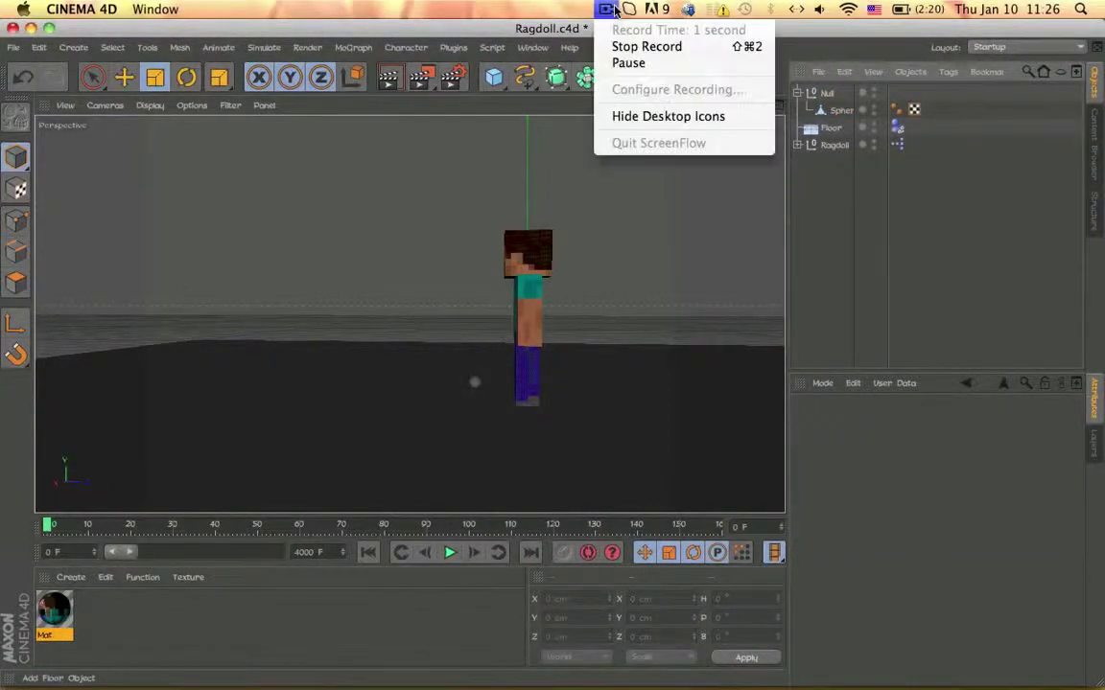
left_click(804, 142)
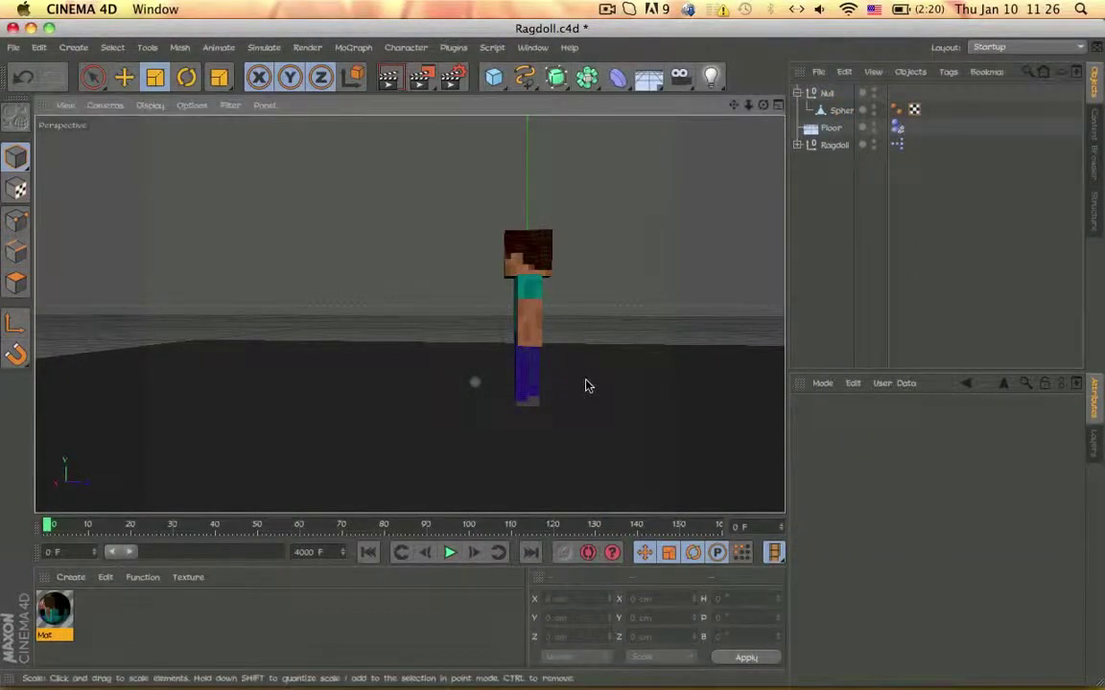
key("F11")
double_click(1078, 80)
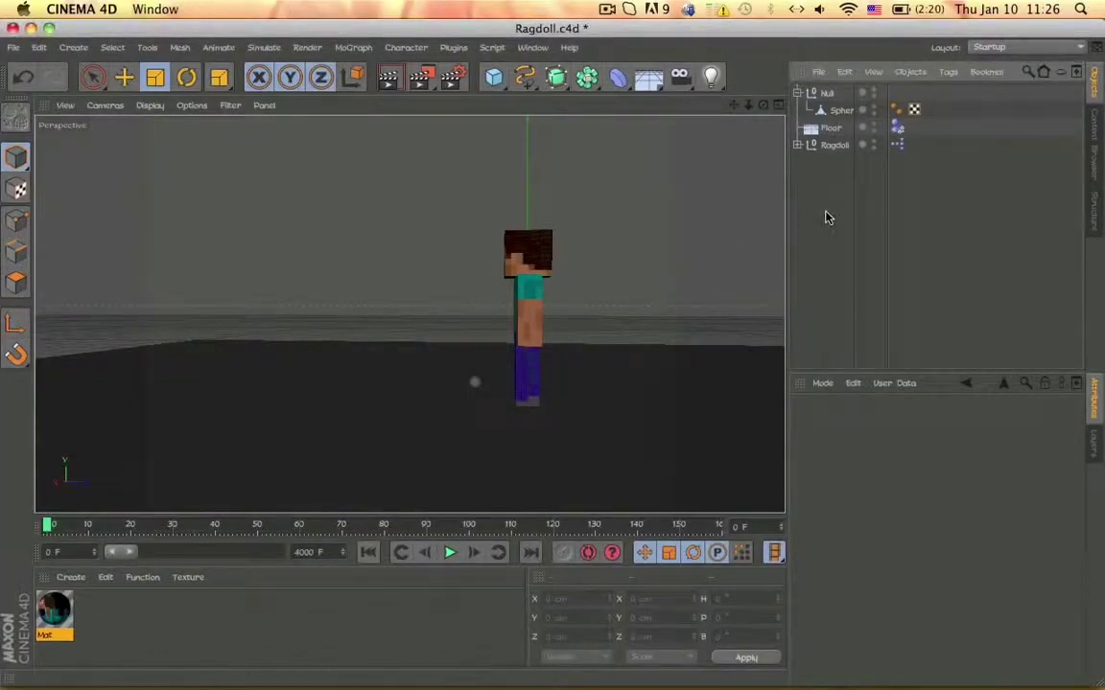
Reset the floor's position to 0 cm on the X, Y and Z axes
left_click_drag(469, 376, 553, 402, "alt")
left_click_drag(619, 441, 582, 383, "alt")
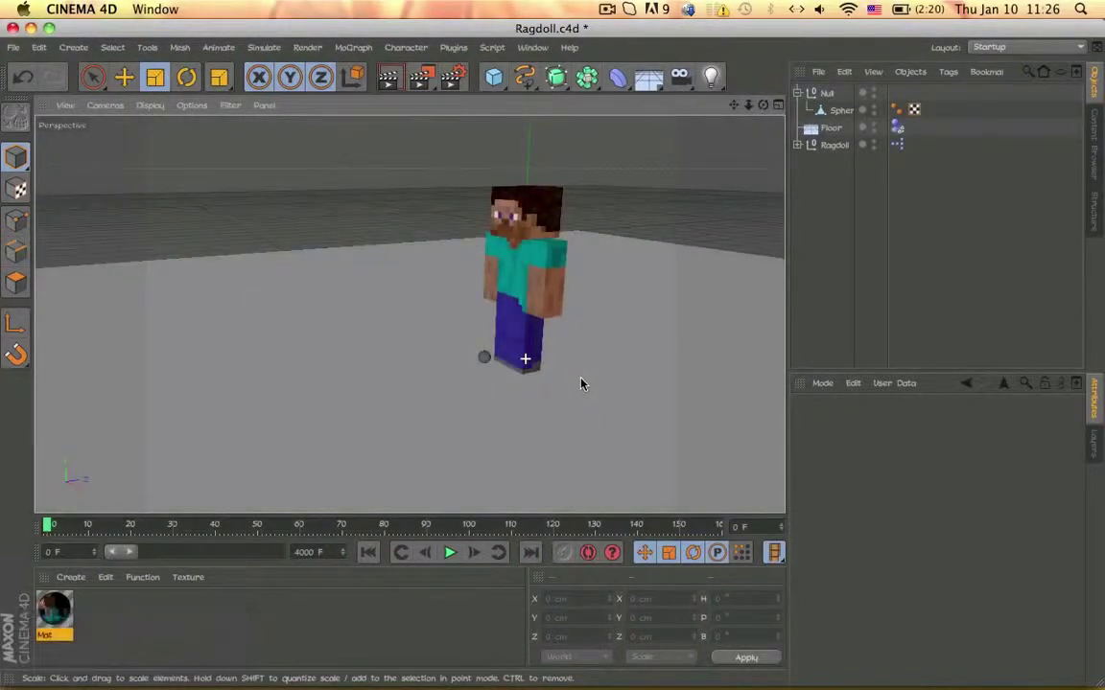
left_click(582, 383)
left_click(569, 599)
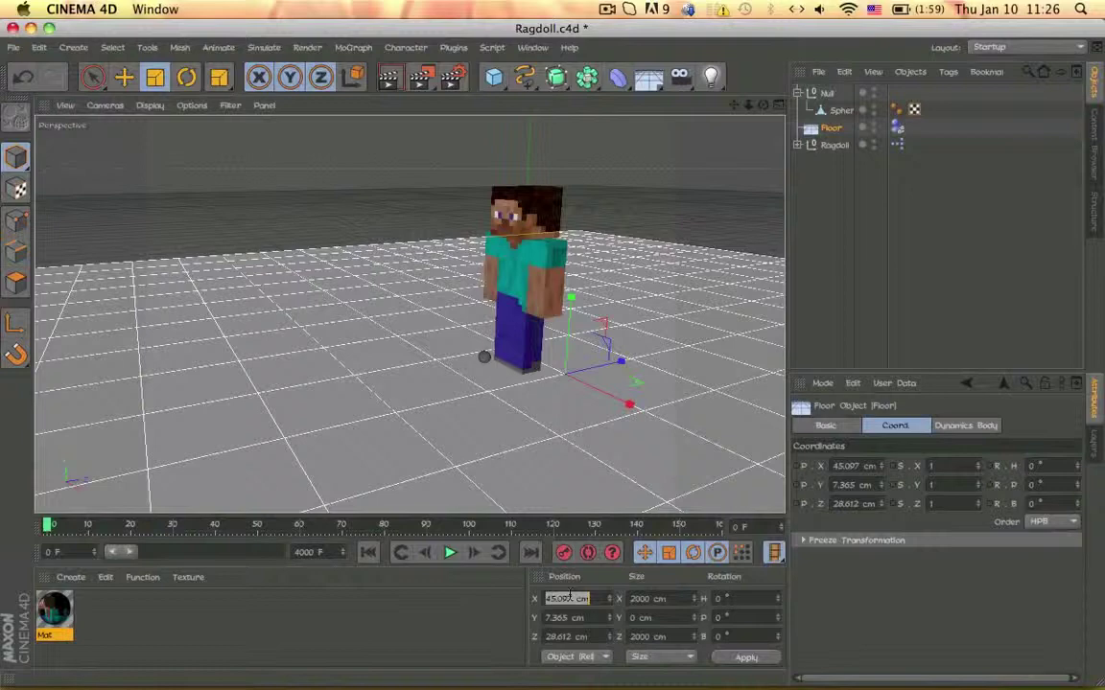
key("Return")
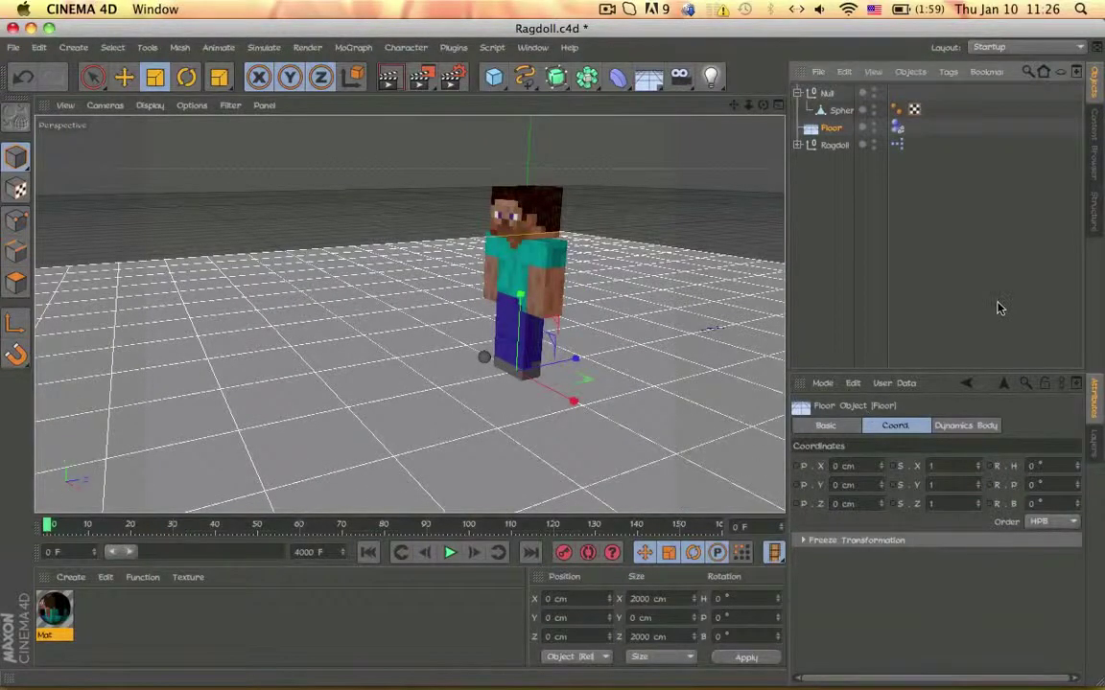
Play the dynamics simulation with the sphere and follow the ragdoll's motion from several angles
left_click(898, 129)
left_click(805, 95)
left_click(798, 93)
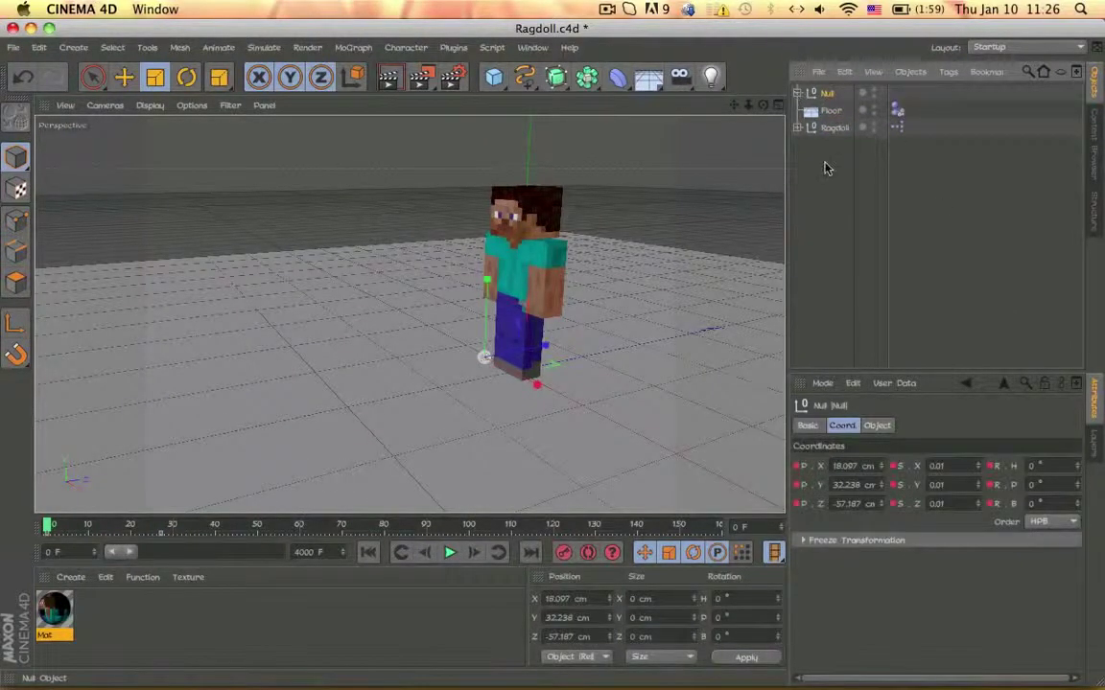
left_click(822, 176)
middle_click_drag(599, 337, 591, 294, "alt")
mouse_move(589, 295)
left_mouse_down("alt")
mouse_move(439, 340)
mouse_move(418, 227)
mouse_move(616, 301)
mouse_move(458, 336)
mouse_move(468, 300)
left_mouse_up("alt")
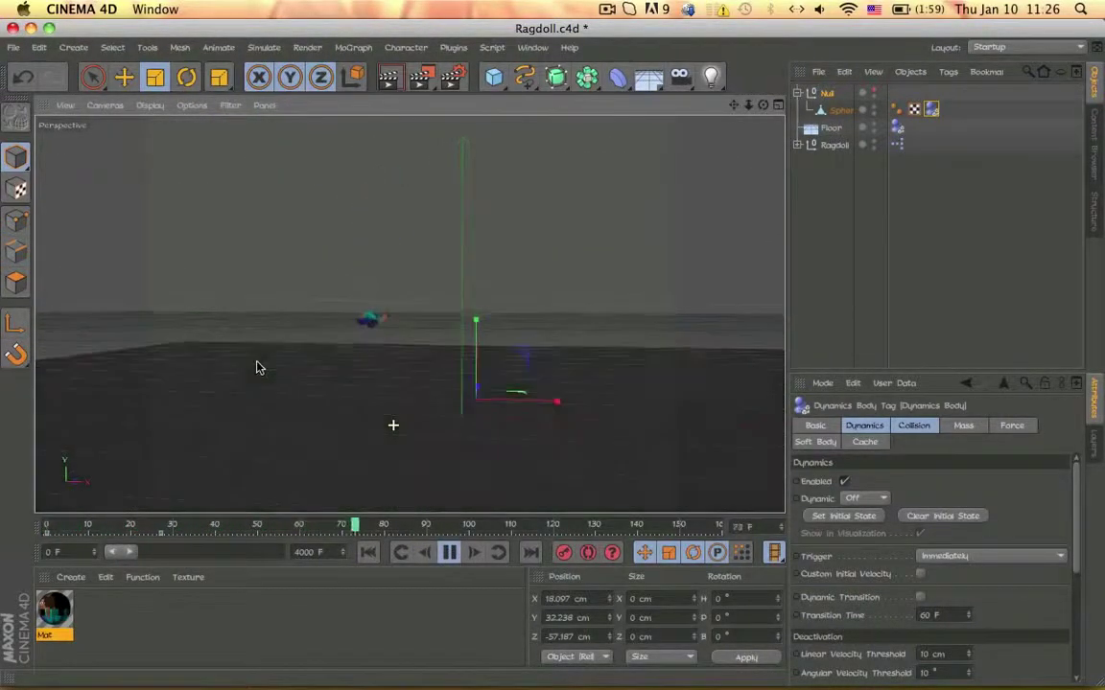
left_click_drag(236, 373, 123, 376, "alt")
right_click_drag(602, 316, 529, 318, "alt")
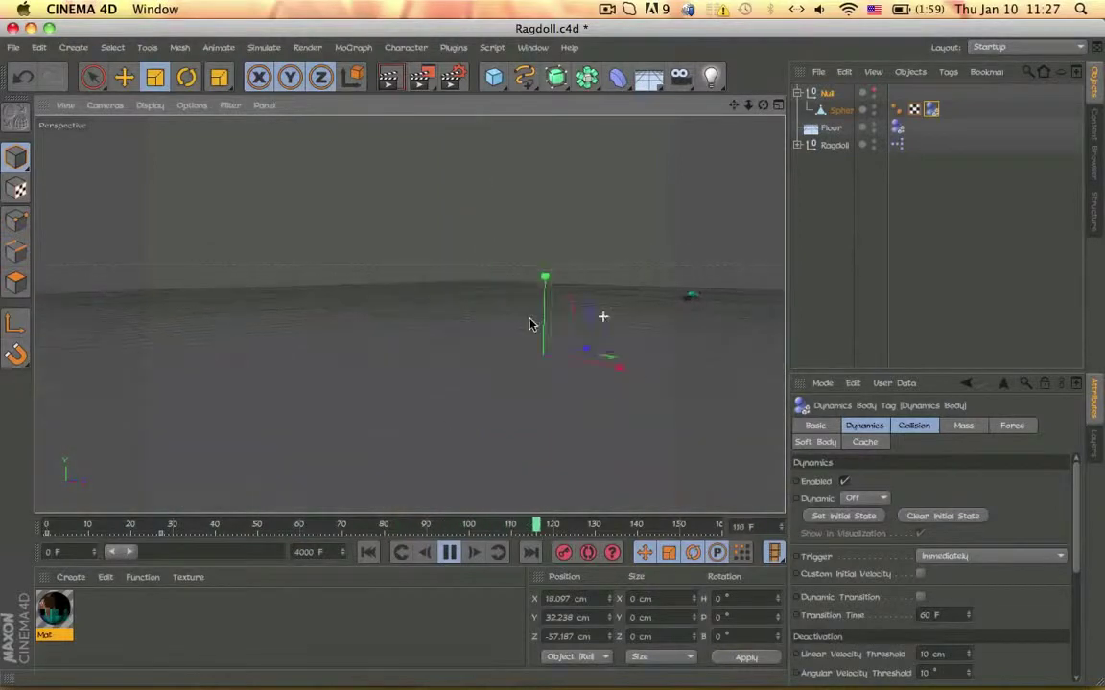
Delete the Null group together with the sphere inside it
left_click(919, 287)
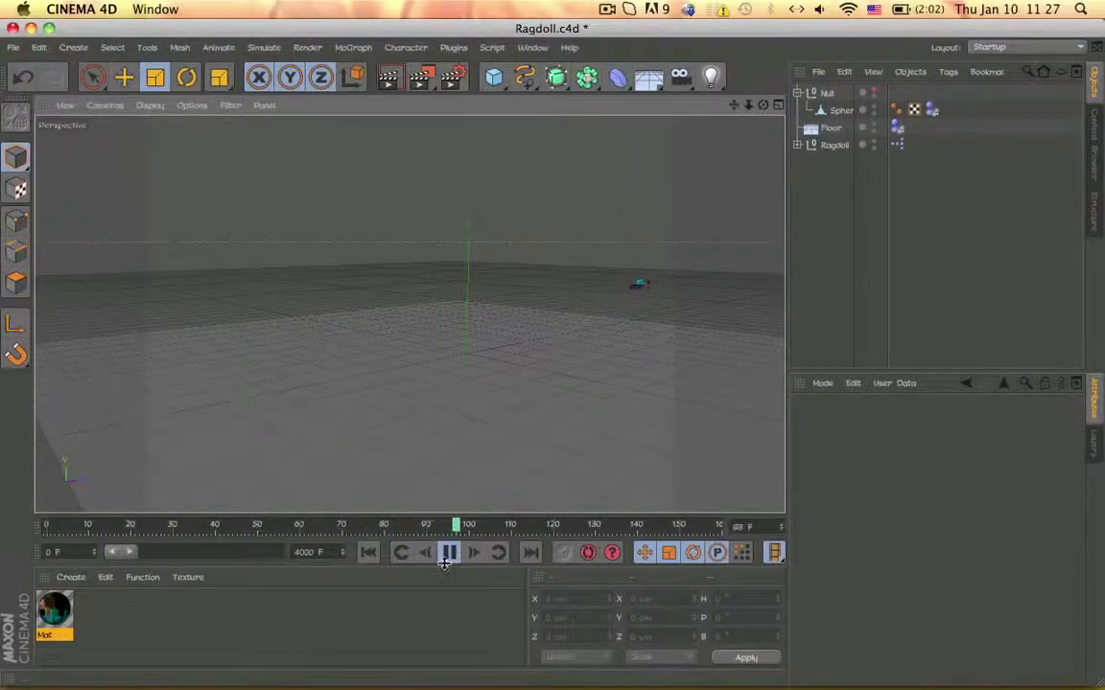
left_click(820, 93)
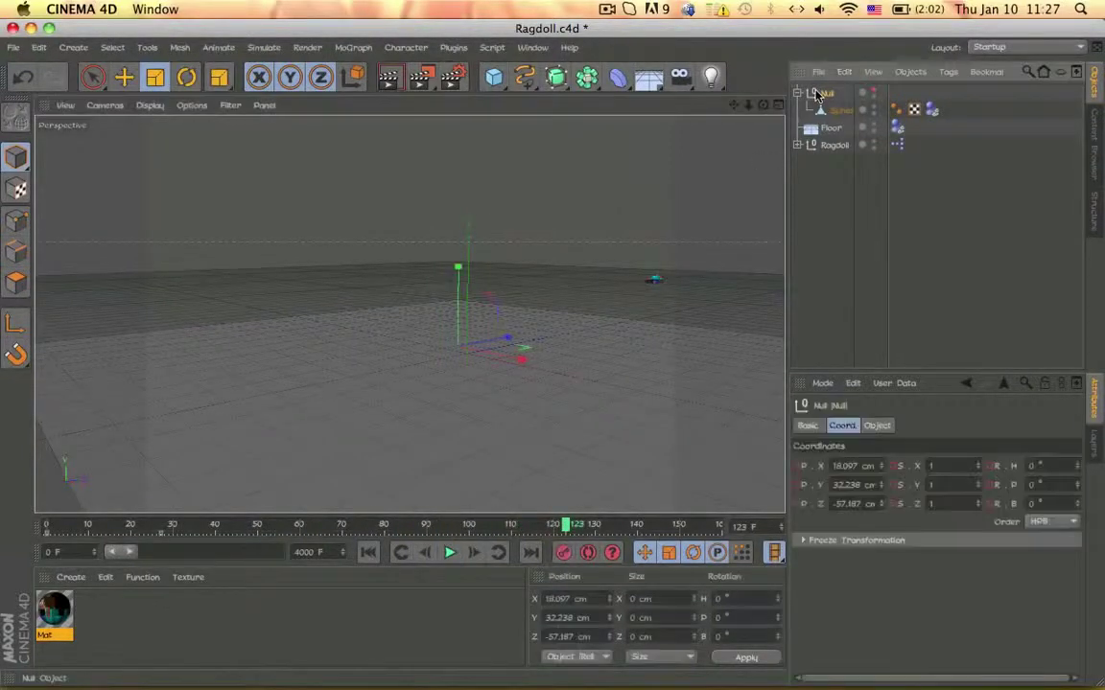
key("Delete")
Return the animation to frame 0 and extend the visible timeline range to the full 4000 frames
left_click(449, 530)
left_click_drag(448, 526, 46, 526)
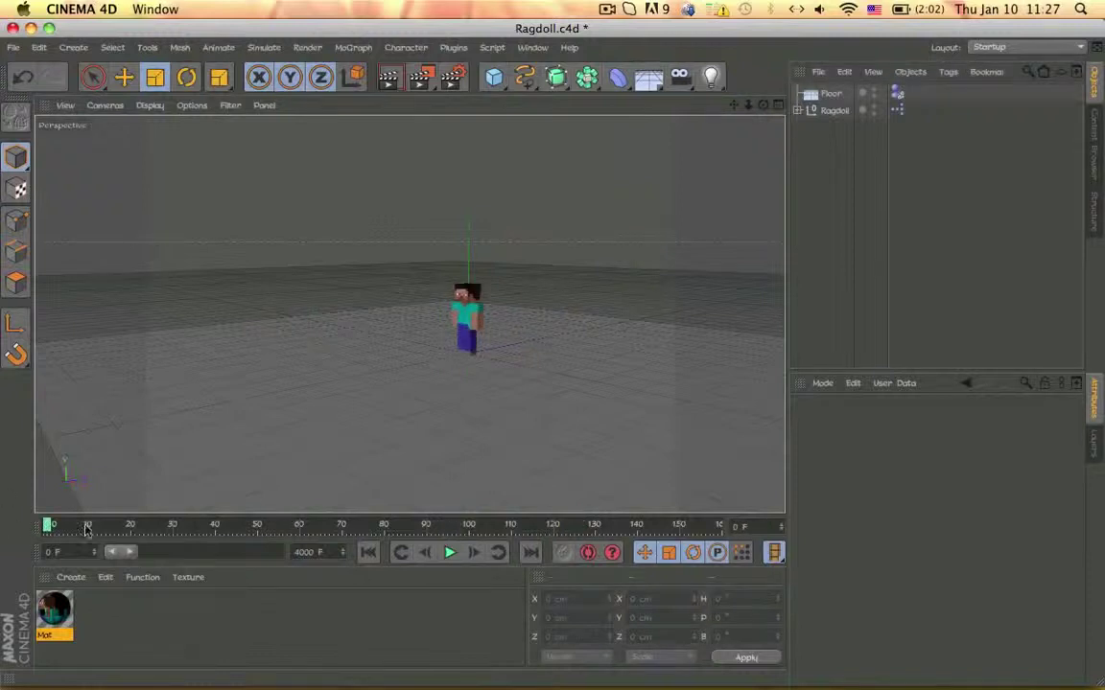
left_click_drag(129, 554, 278, 553)
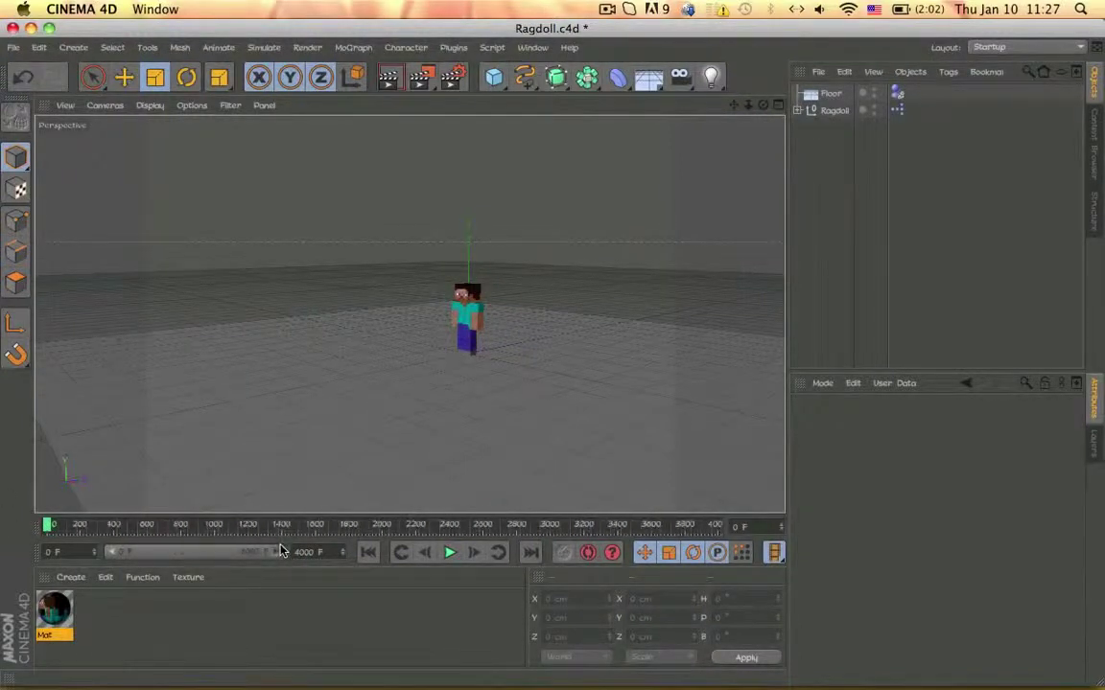
Try moving the floor under the ragdoll while the simulation plays, and undo the floor moves
left_click(450, 553)
left_click(537, 365)
key("e")
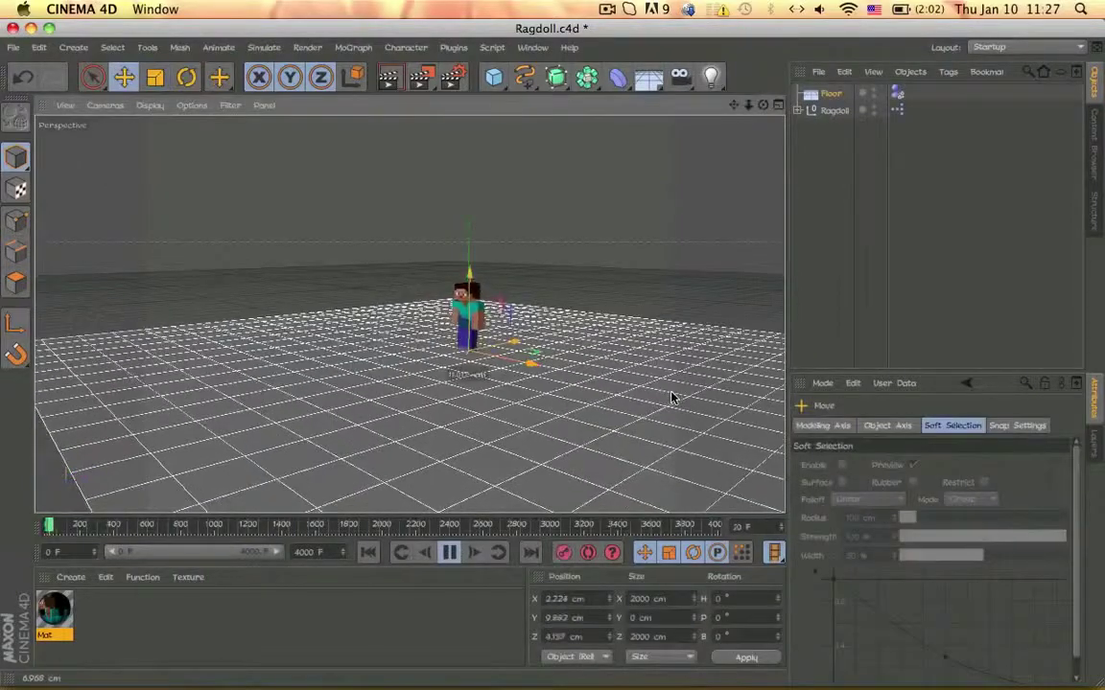
left_click_drag(662, 370, 679, 528)
left_click_drag(355, 440, 424, 401)
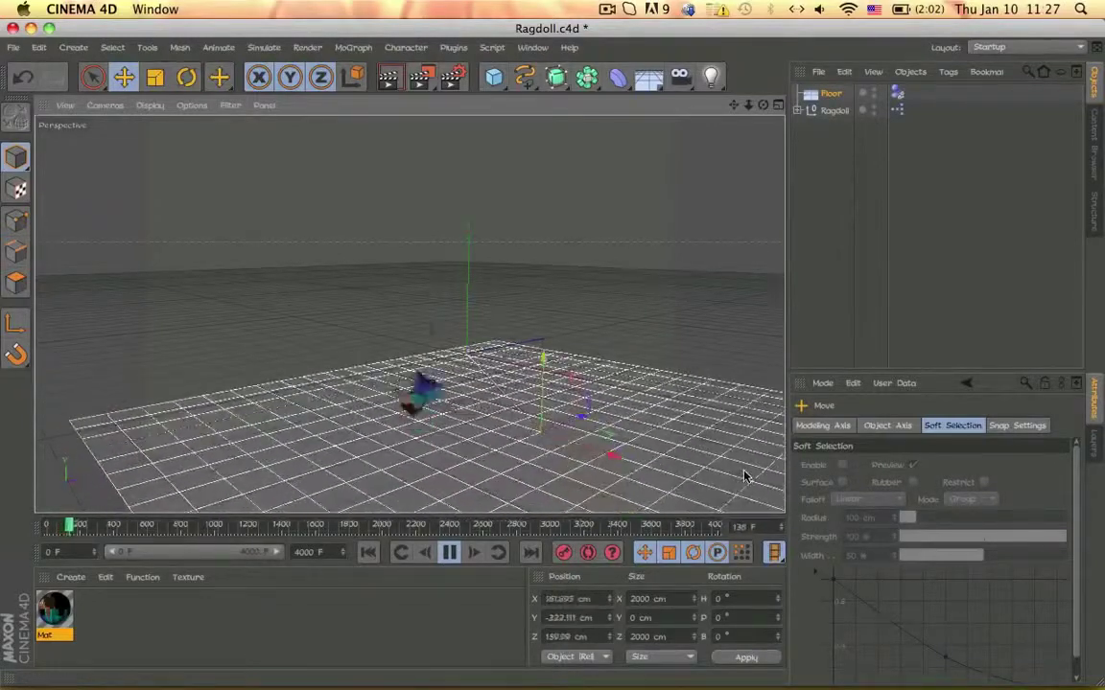
key("super+z")
key("super+z")
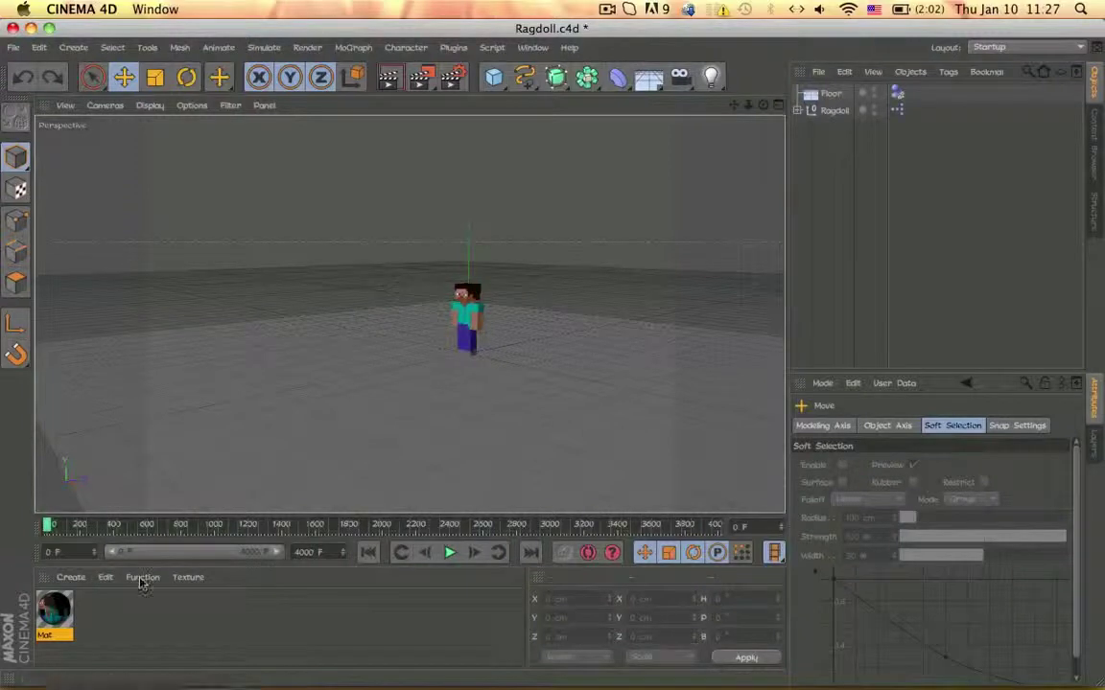
Open the general dynamics settings of the project to review time scale, gravity and density
key("ctrl+d")
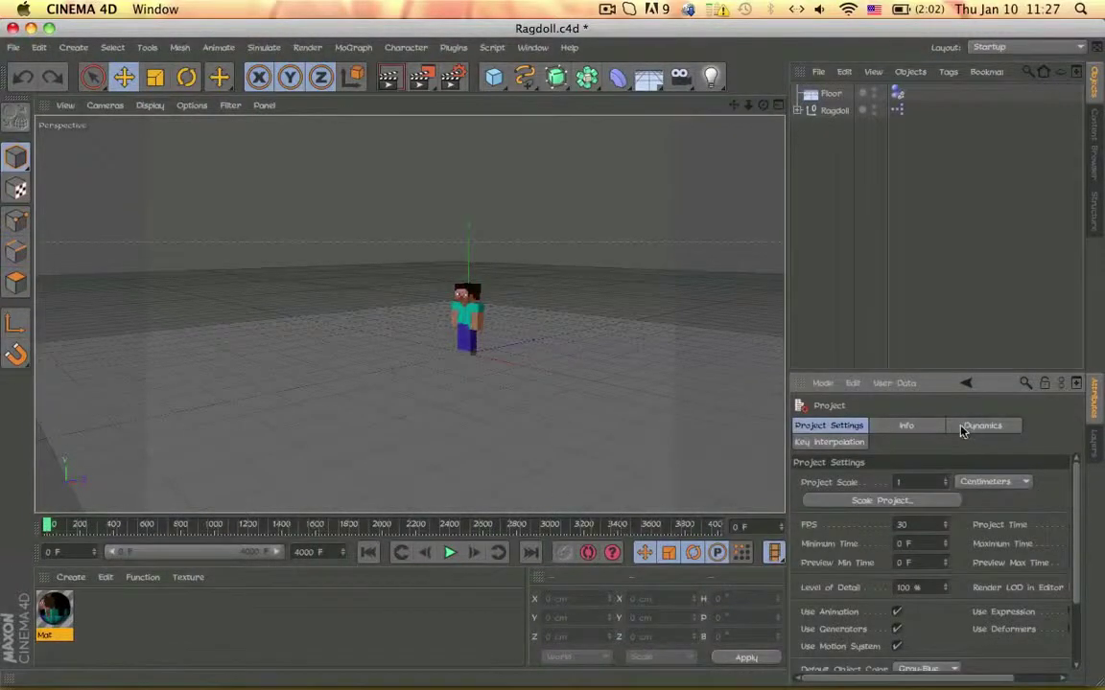
left_click(980, 425)
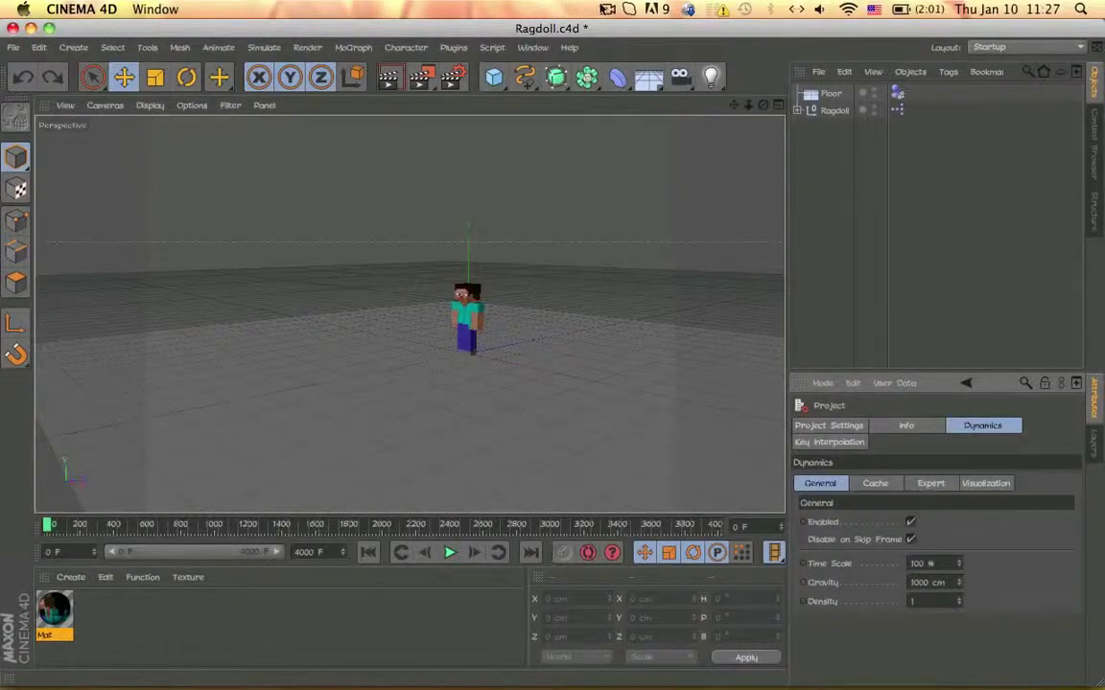
left_click(607, 9)
key("Escape")
Select the Ragdoll object, view it up close and expand its hierarchy down to Mesh, Collider and Bones
left_click(833, 111)
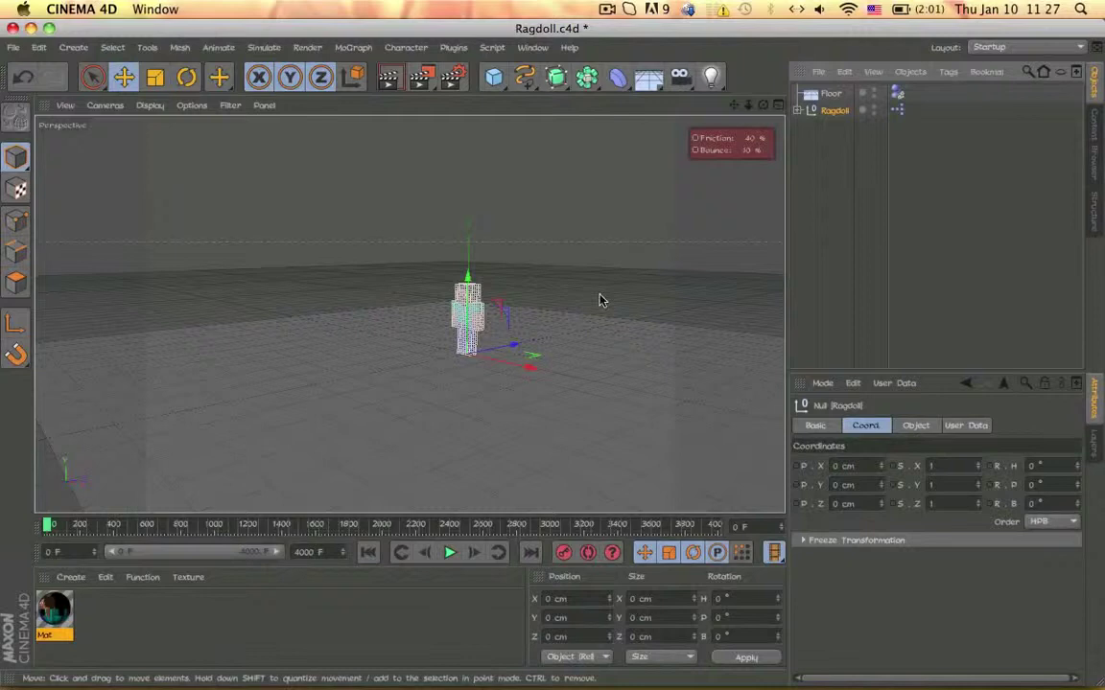
right_click_drag(439, 372, 577, 362, "alt")
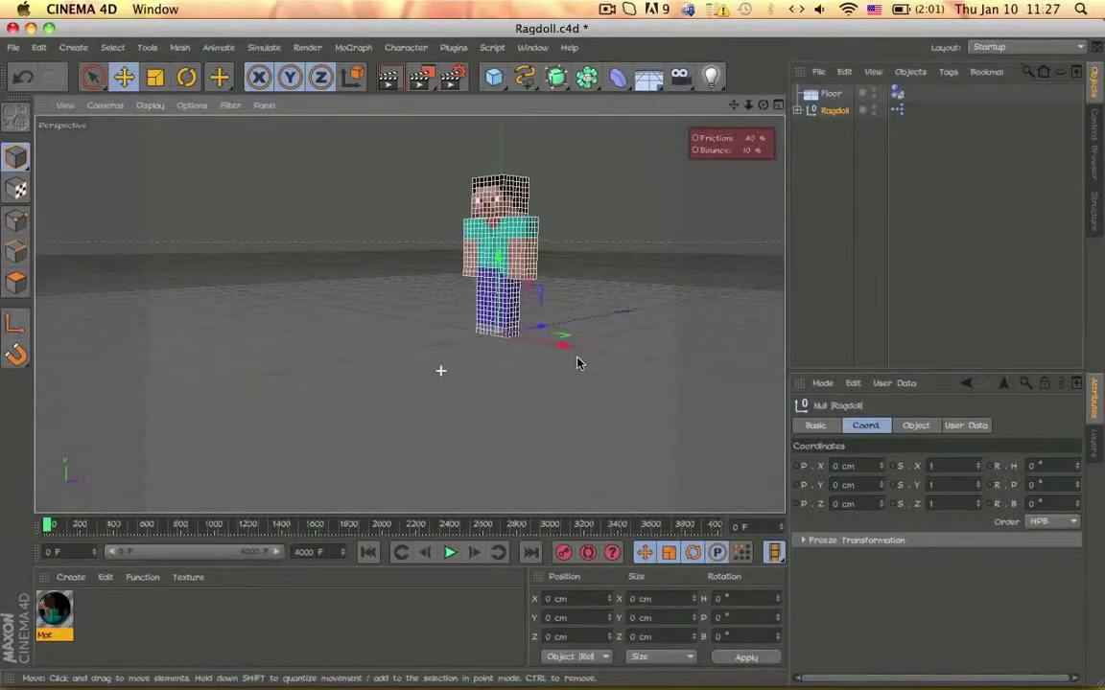
middle_click_drag(573, 310, 564, 337, "alt")
right_click_drag(506, 323, 533, 323, "alt")
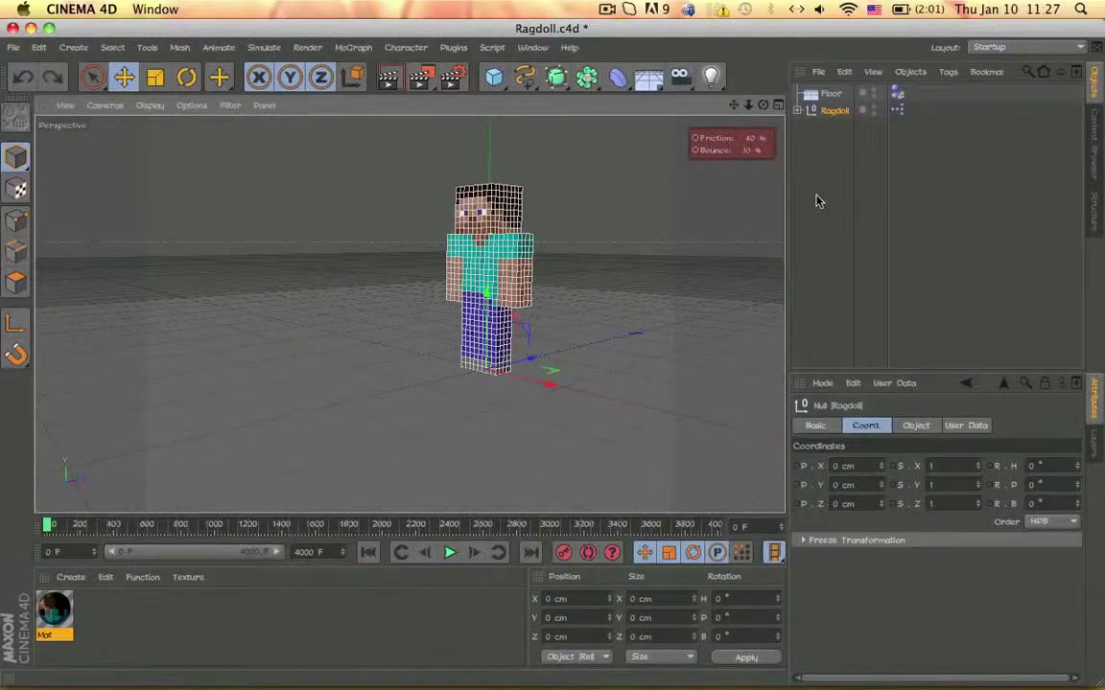
left_click(822, 130)
left_click(827, 111)
left_click(797, 110)
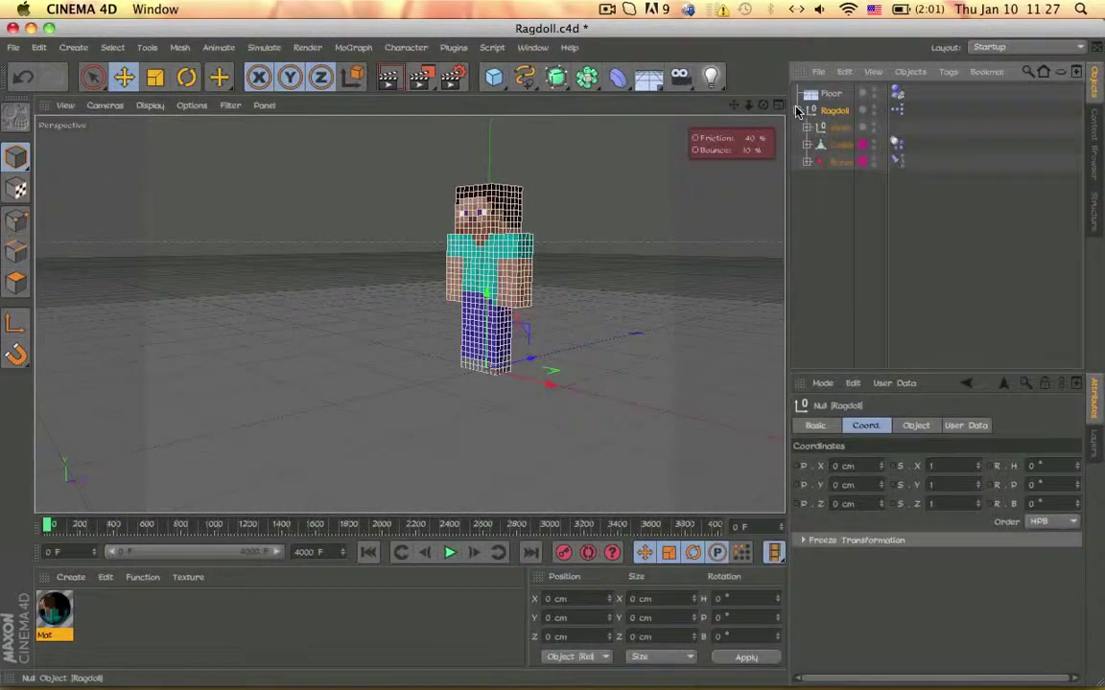
left_click(834, 161)
left_click(888, 129)
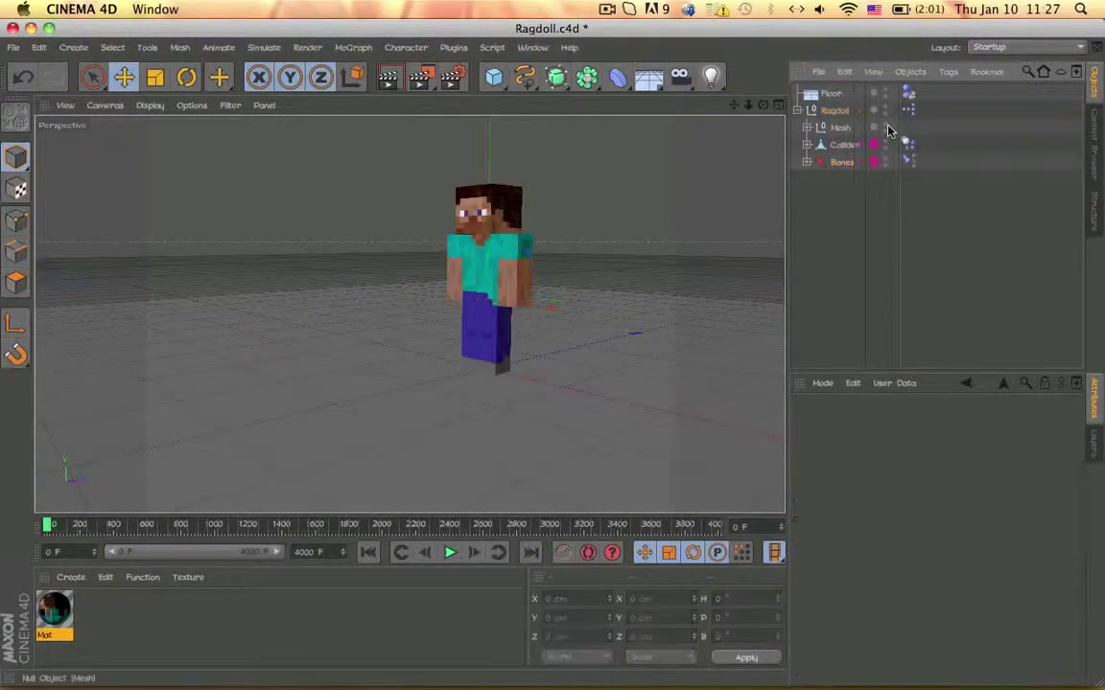
Examine the child objects and connectors inside the Collider group, and collapse the group again
left_click(806, 145)
left_click(839, 145)
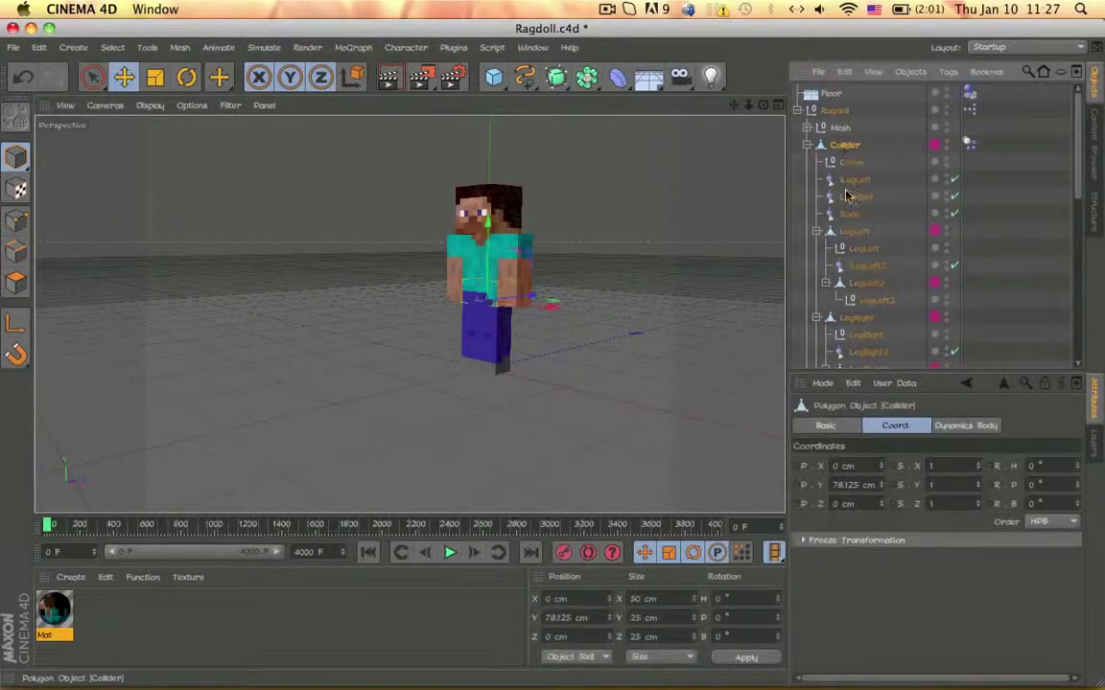
scroll(846, 192, "down", 3)
left_click(860, 93)
scroll(867, 135, "up", 4)
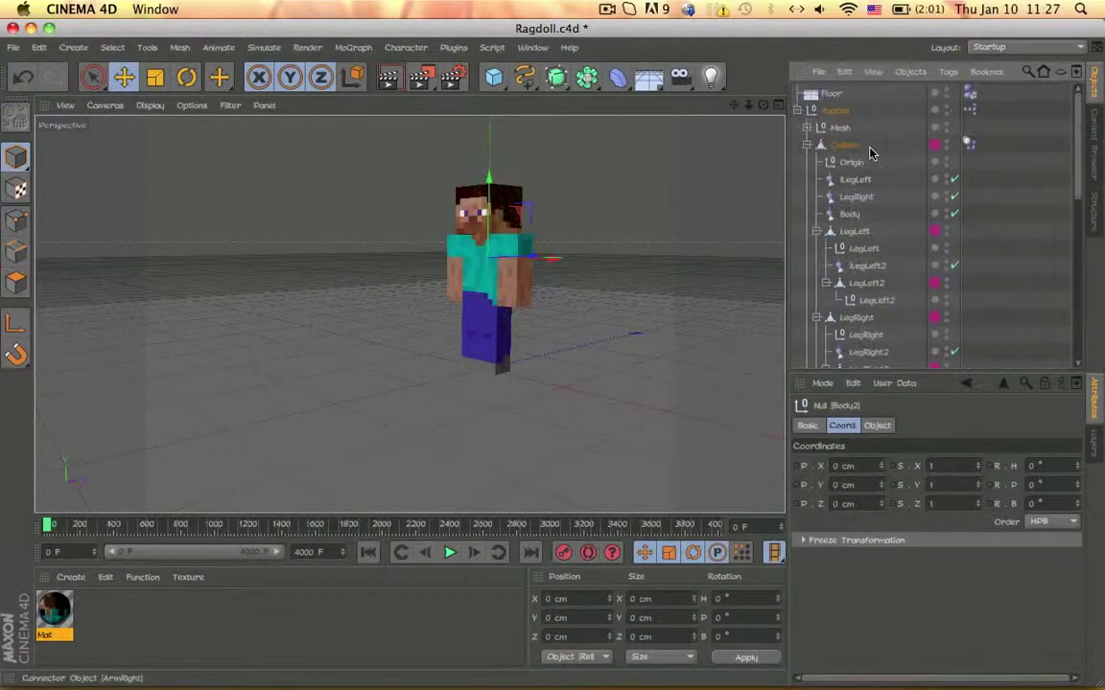
left_click(807, 145)
left_click(1006, 161)
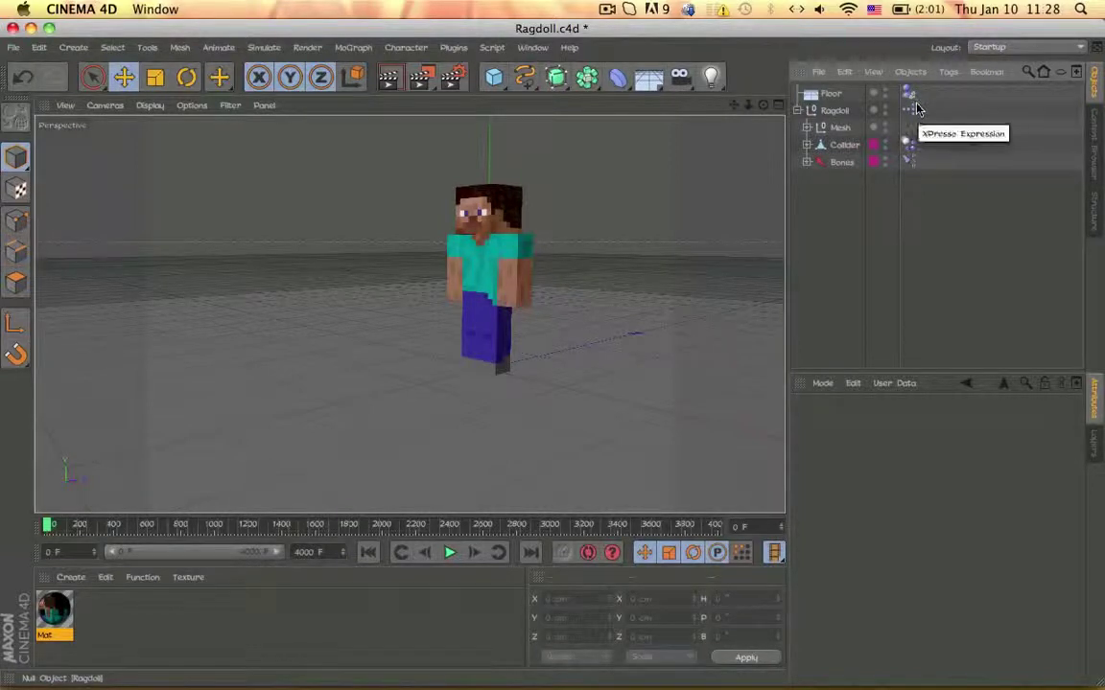
Inspect the Collider and Bones tags and the joint hierarchy under Bones, and collapse the Ragdoll hierarchy
left_click(908, 145)
left_click(909, 161)
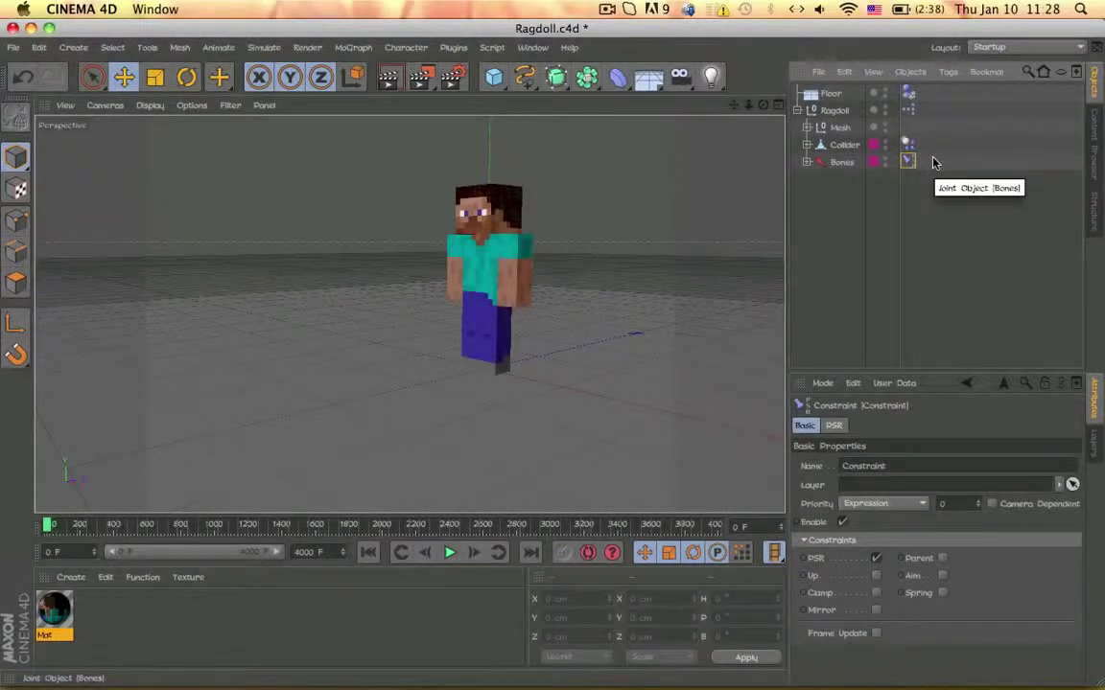
left_click(855, 164)
left_click(807, 163)
left_click(808, 163)
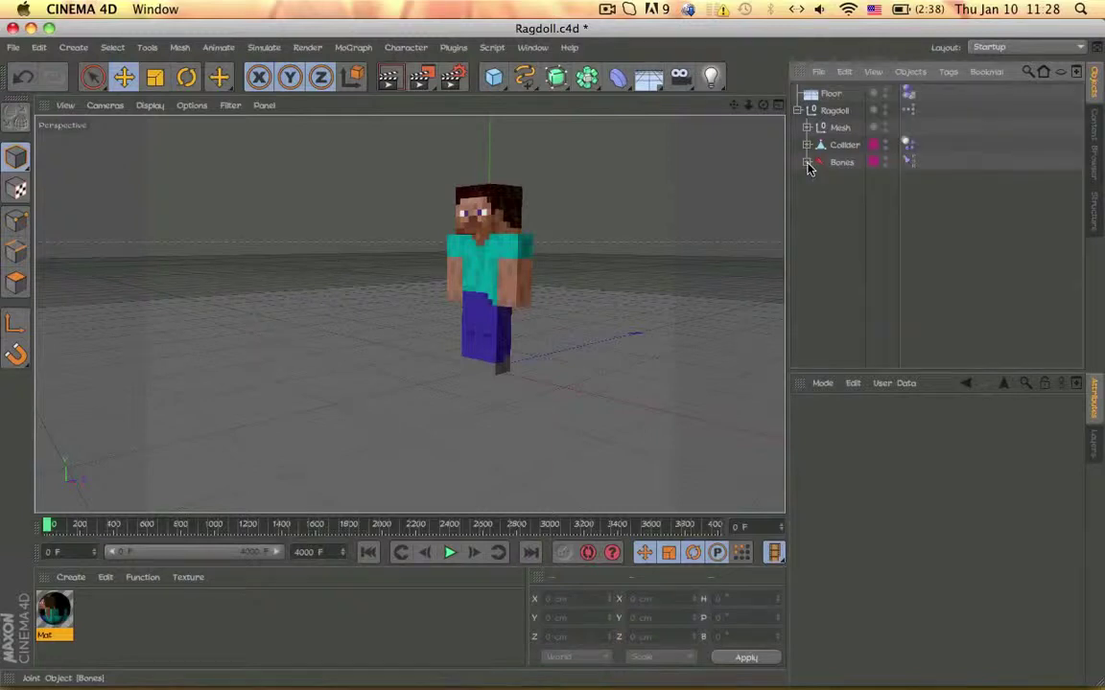
left_click(808, 163)
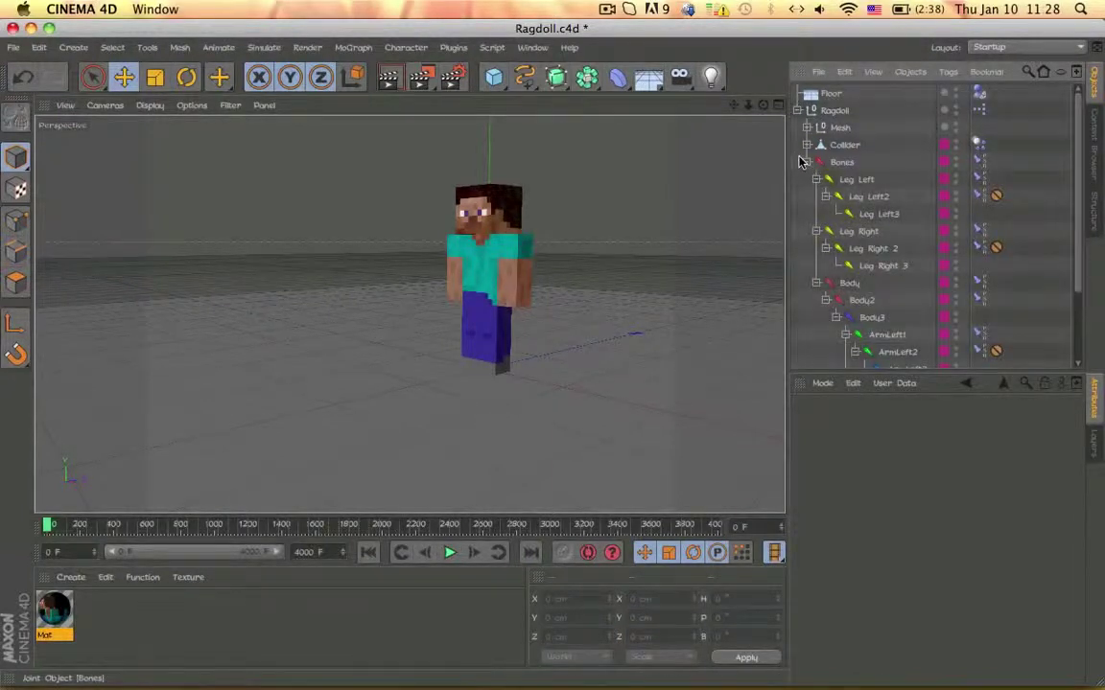
left_click(805, 163)
left_click(796, 111)
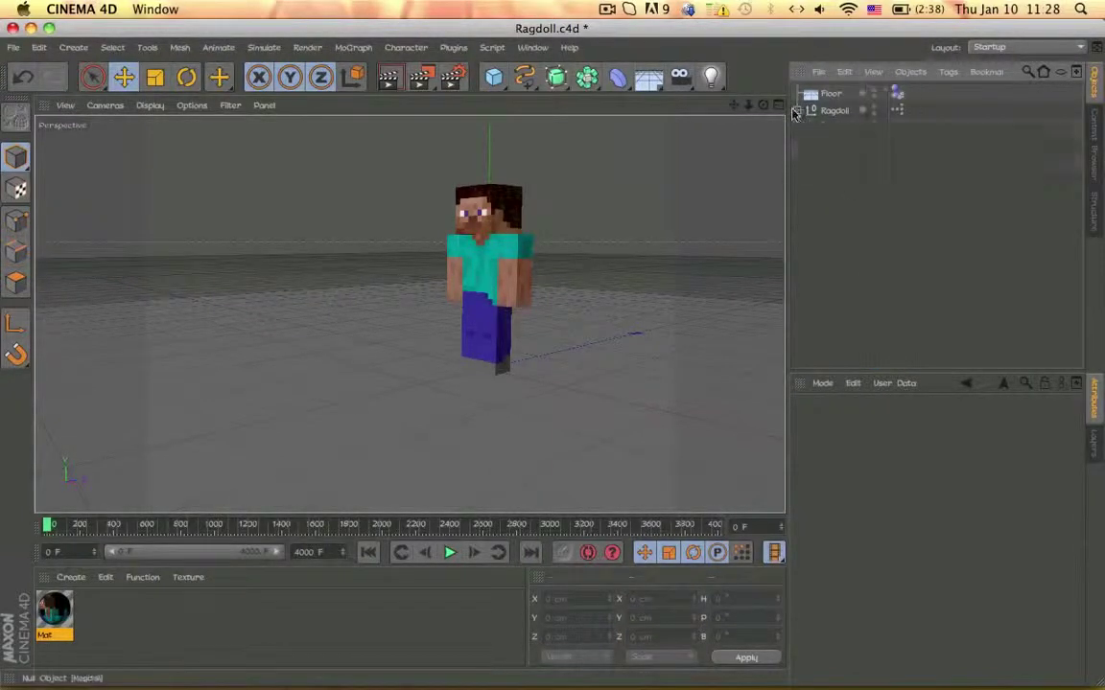
left_click(899, 78)
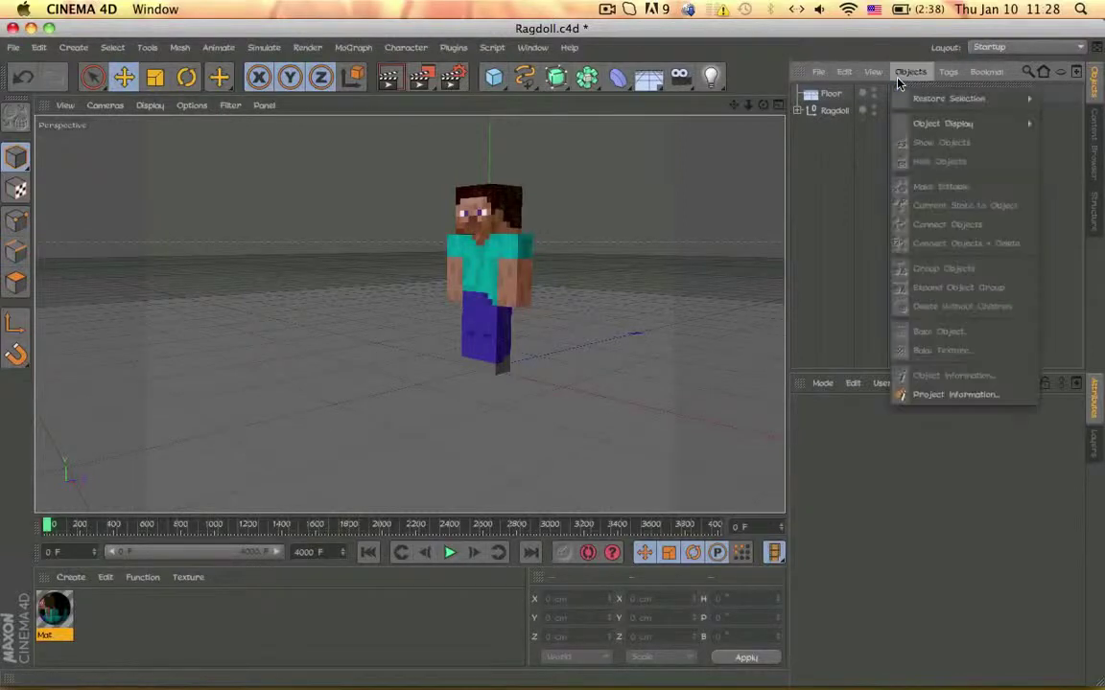
left_click(898, 80)
left_click(899, 93)
left_click(836, 165)
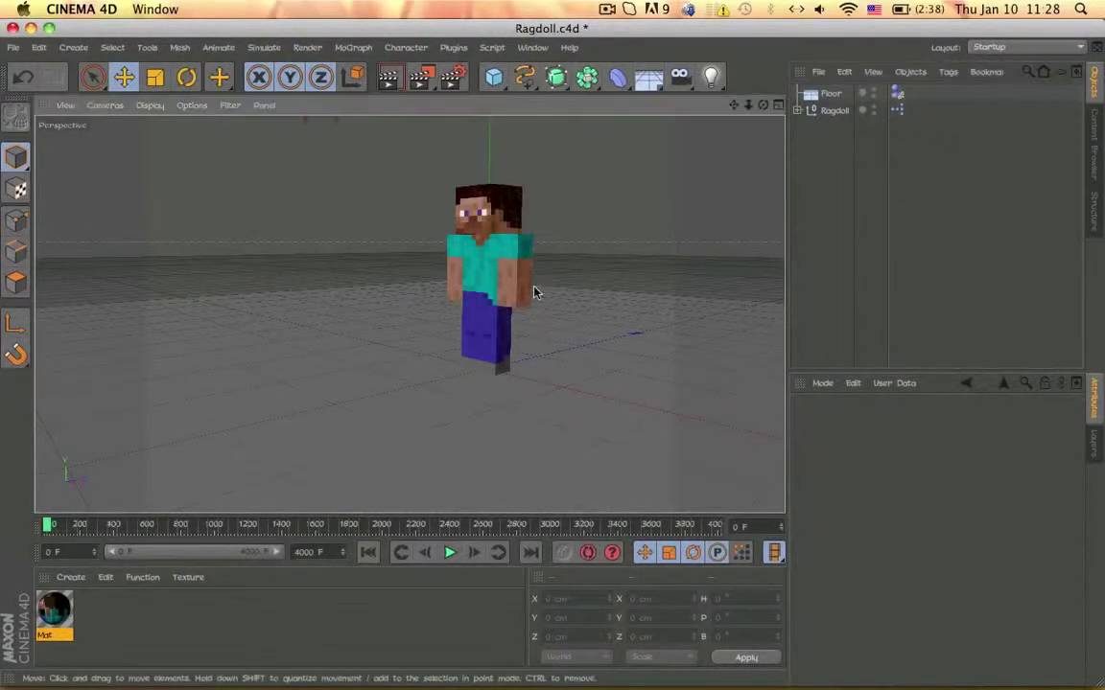
Play the simulation from the start and examine the ragdoll falling onto the floor from close range
mouse_move(534, 289)
right_mouse_down("alt")
mouse_move(574, 288)
mouse_move(540, 292)
right_mouse_up("alt")
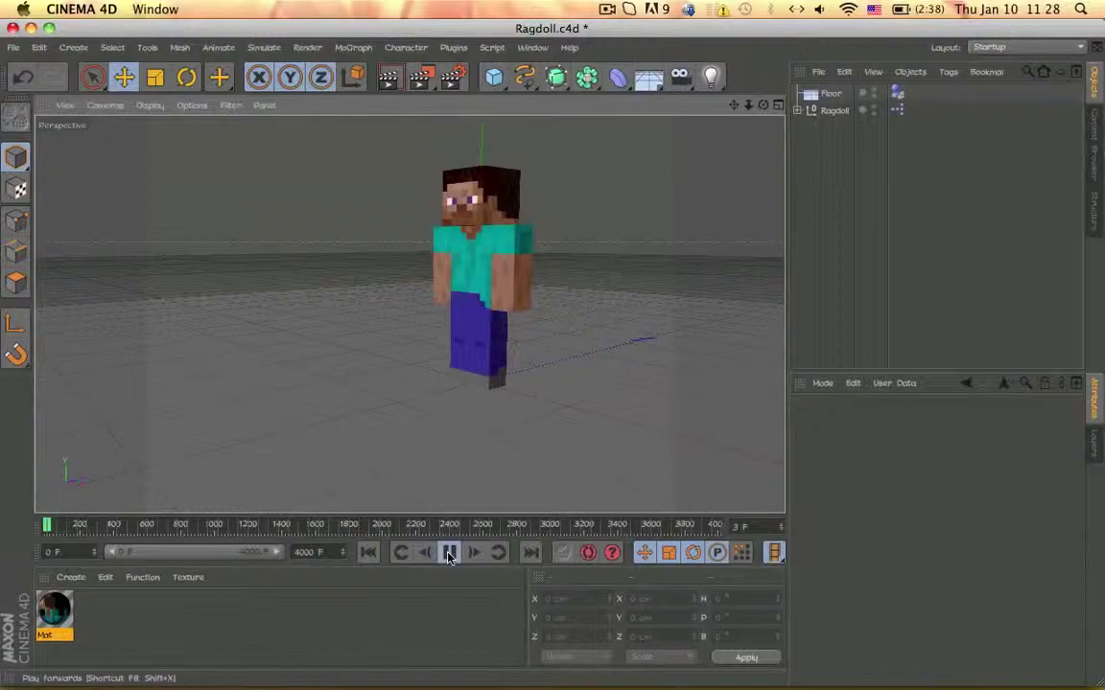
left_click(526, 433)
scroll(564, 289, "up", 3)
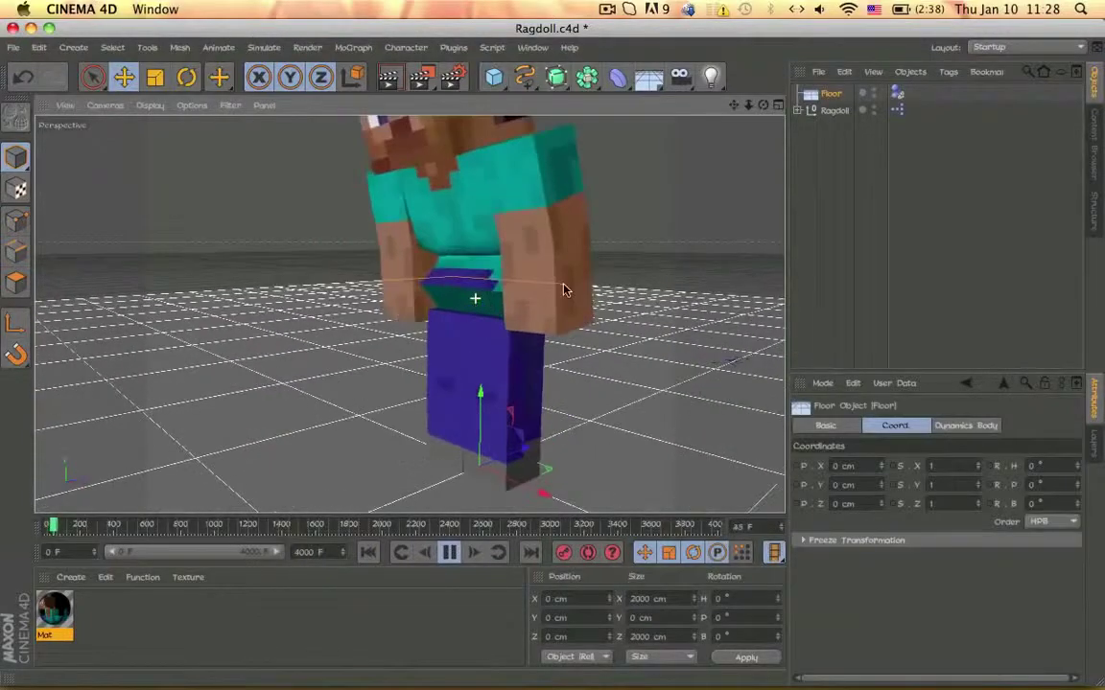
left_click_drag(490, 283, 404, 375, "alt")
right_click_drag(405, 375, 431, 381, "alt")
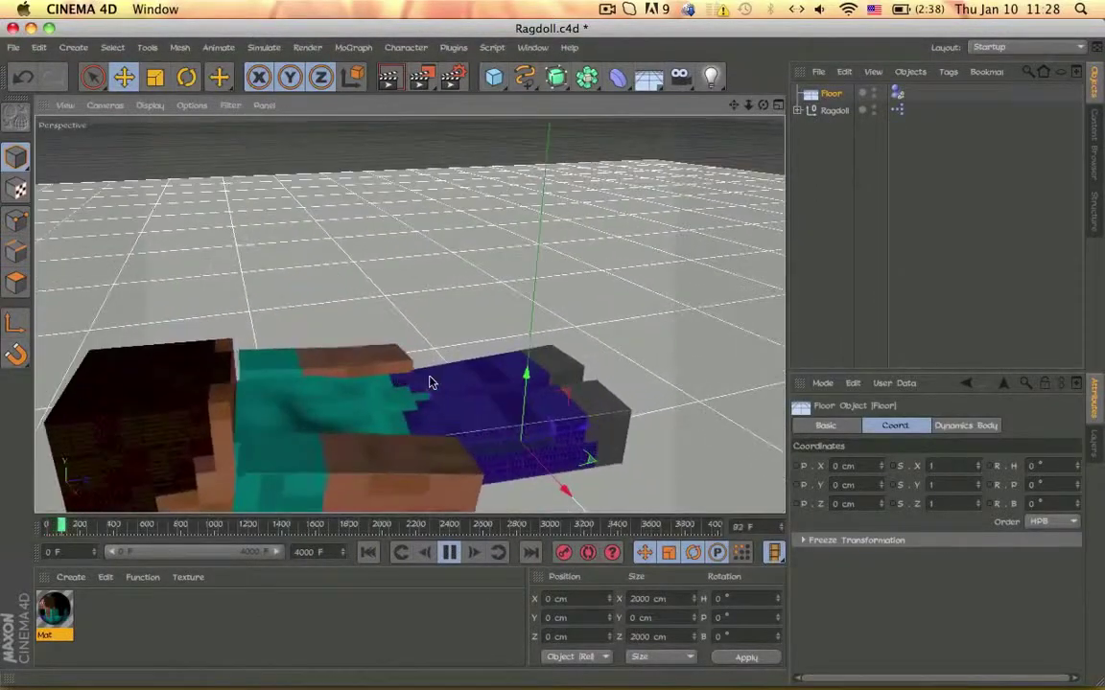
left_click_drag(429, 382, 374, 414, "alt")
right_click_drag(389, 401, 388, 369, "alt")
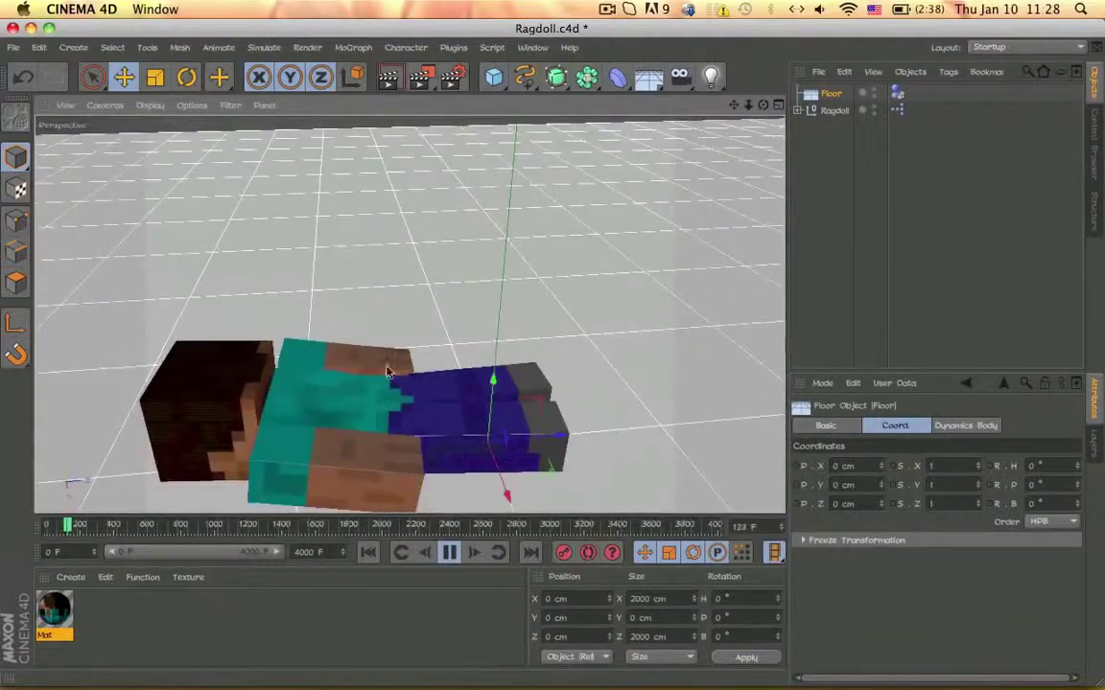
Try moving the floor during the simulation, undo the move, and replay the ragdoll's fall from frame 0
left_click_drag(531, 312, 527, 306)
key("super+z")
left_click_drag(437, 524, 12, 571)
left_click_drag(496, 308, 382, 245, "alt")
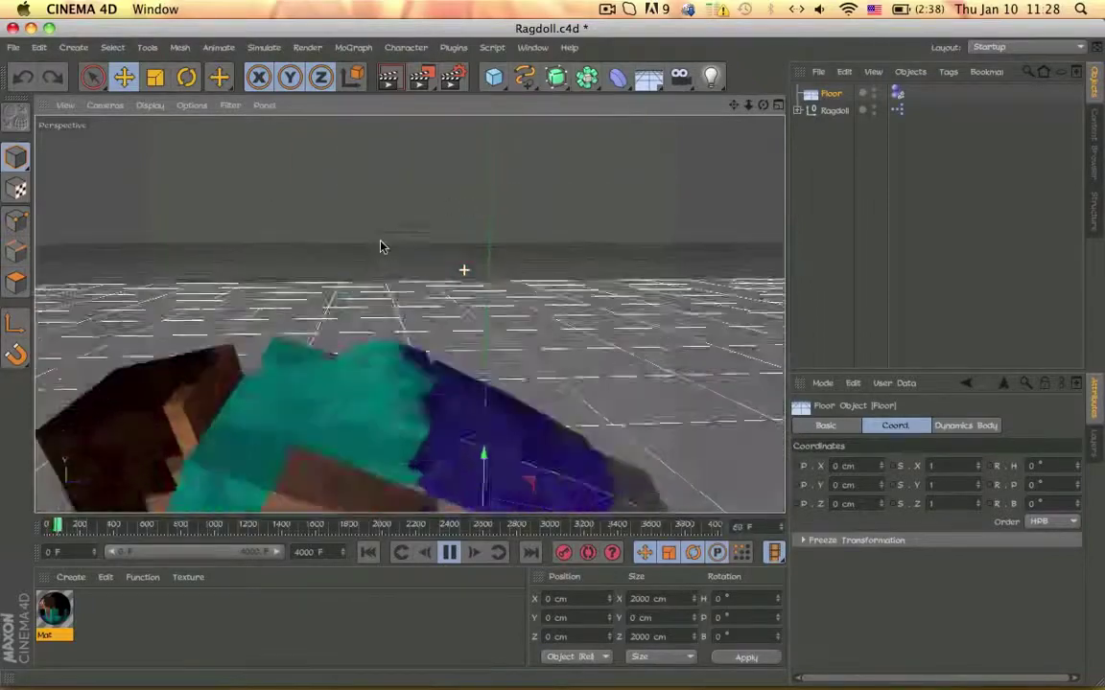
right_click_drag(474, 315, 321, 321, "alt")
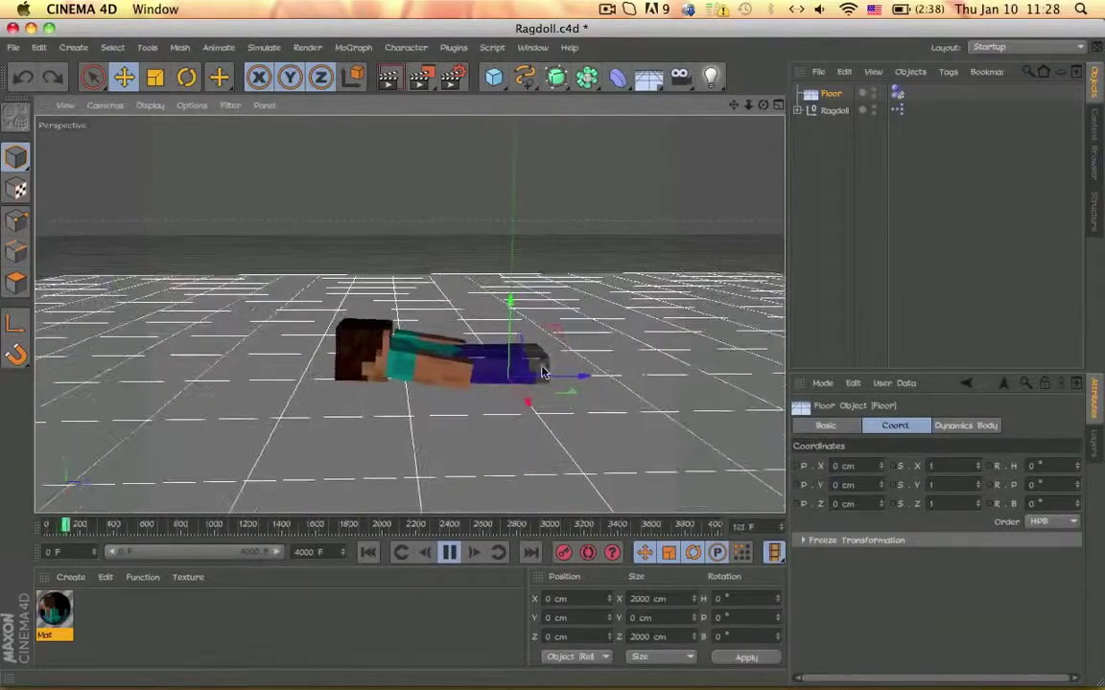
left_click_drag(478, 408, 462, 317, "alt")
Try shifting the floor beneath the ragdoll before and after restarting playback, undoing the shift each time
left_click_drag(531, 345, 545, 316)
key("super+z")
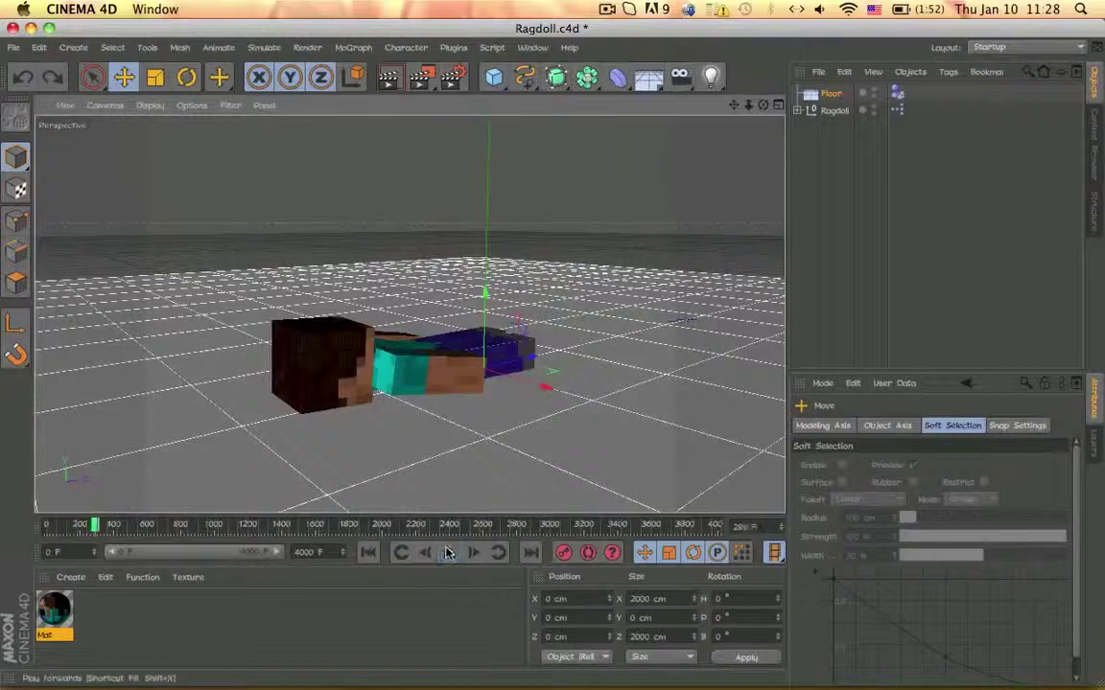
left_click(448, 552)
left_click_drag(445, 526, 2, 578)
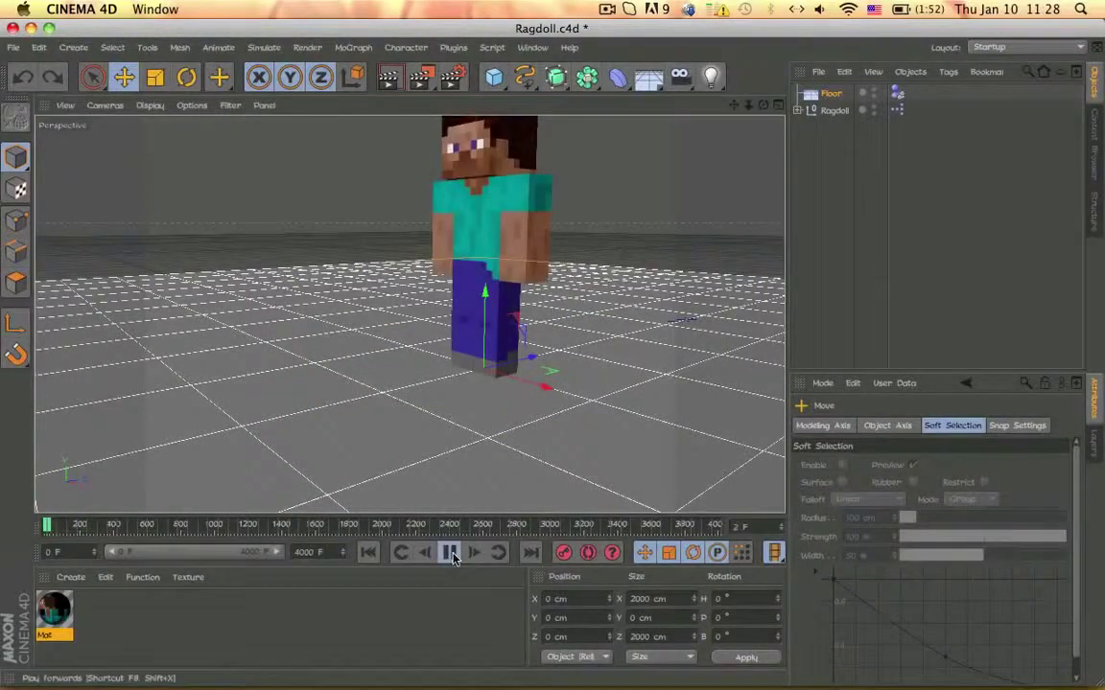
left_click_drag(555, 378, 548, 406)
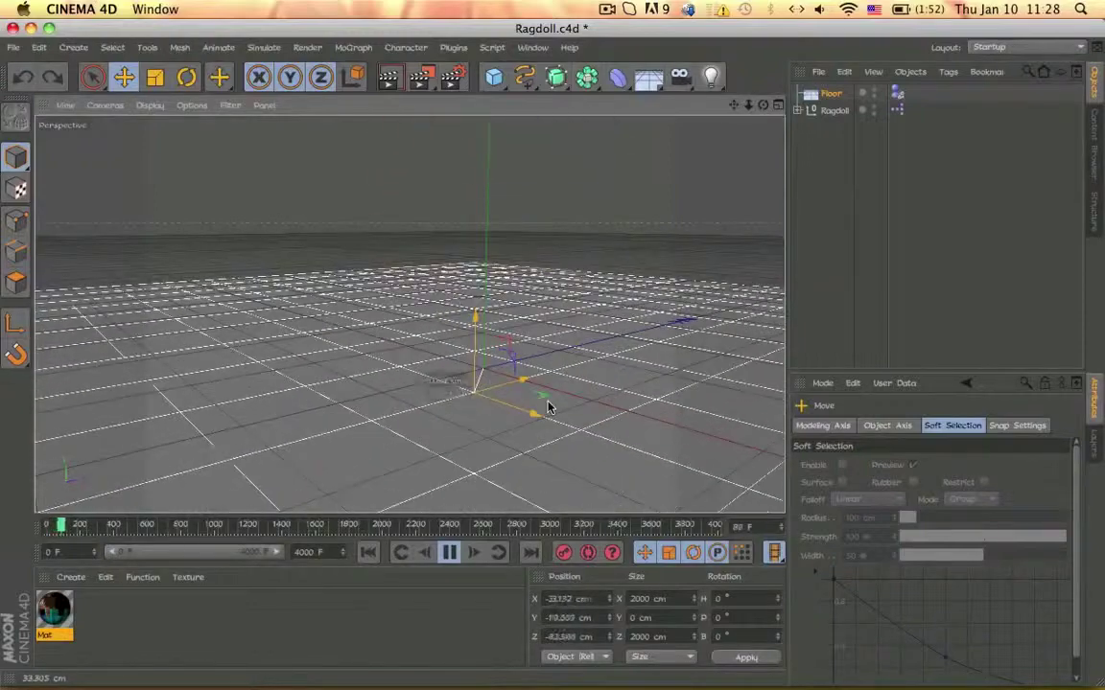
key("super+z")
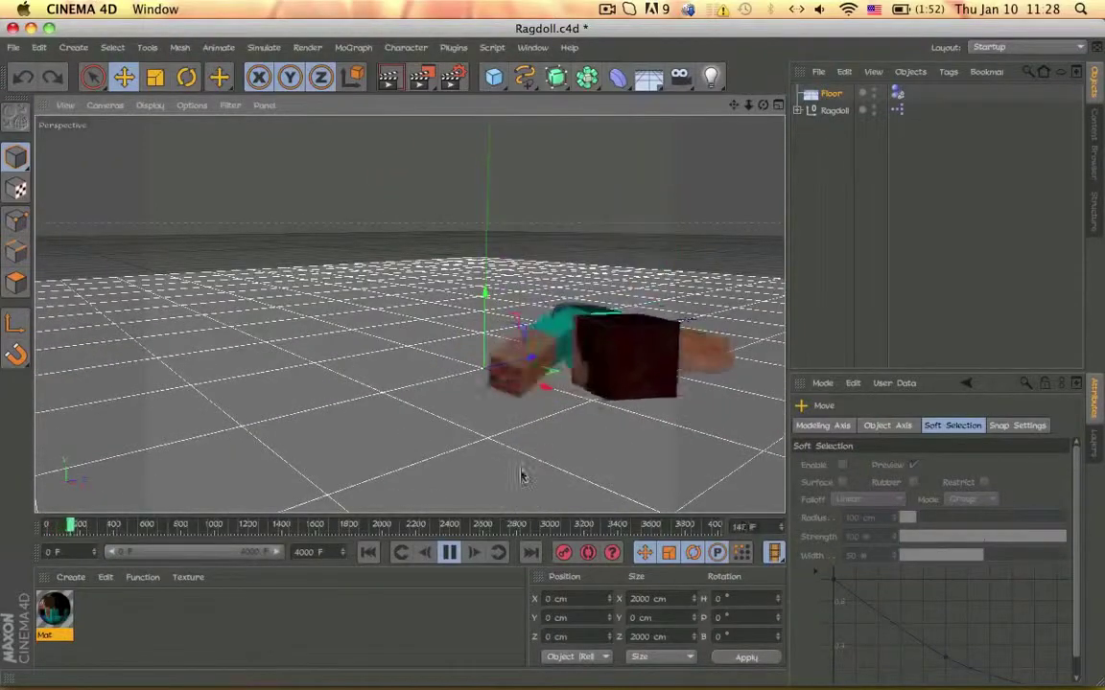
Replay the fall from frame 0 and examine the ragdoll from several angles, ending close above the lying body
left_click_drag(537, 454, 644, 465, "alt")
left_click_drag(495, 373, 628, 443, "alt")
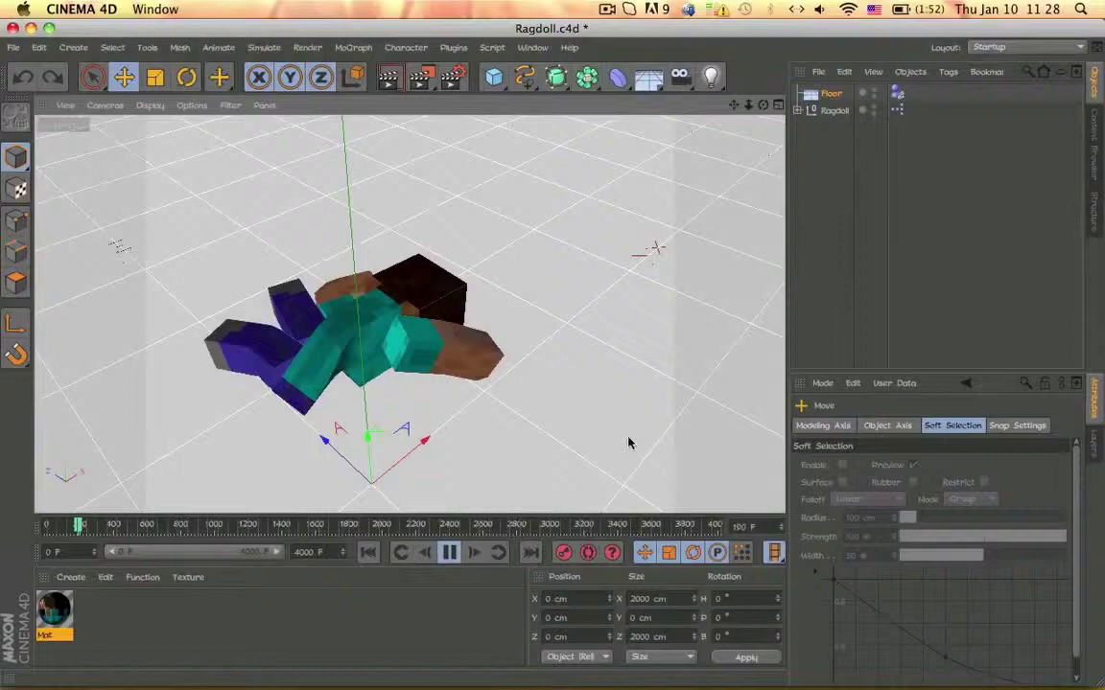
left_click_drag(471, 527, 44, 533)
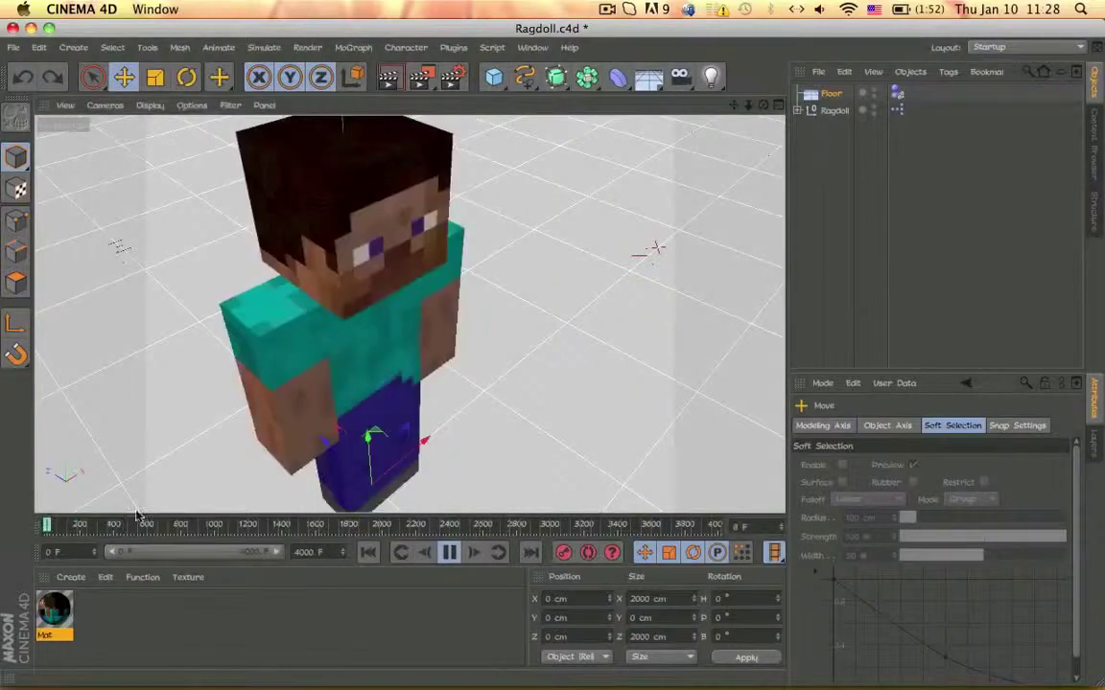
left_click_drag(279, 446, 223, 378, "alt")
left_click_drag(433, 384, 357, 343, "alt")
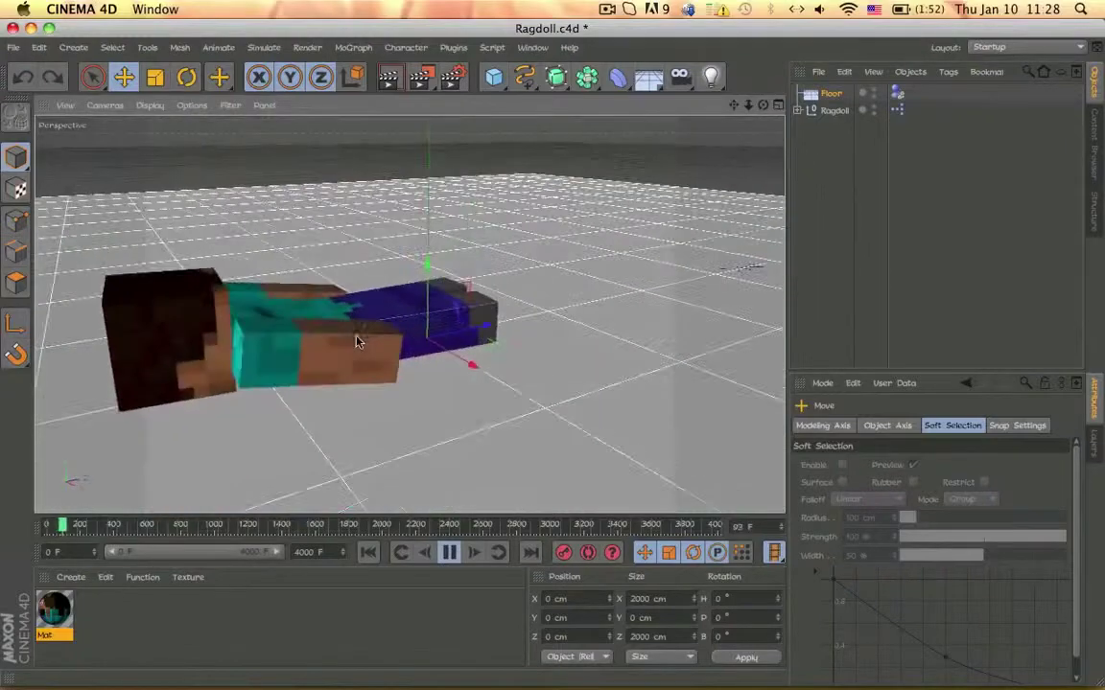
left_click_drag(476, 410, 534, 374, "alt")
right_click_drag(515, 364, 723, 346, "alt")
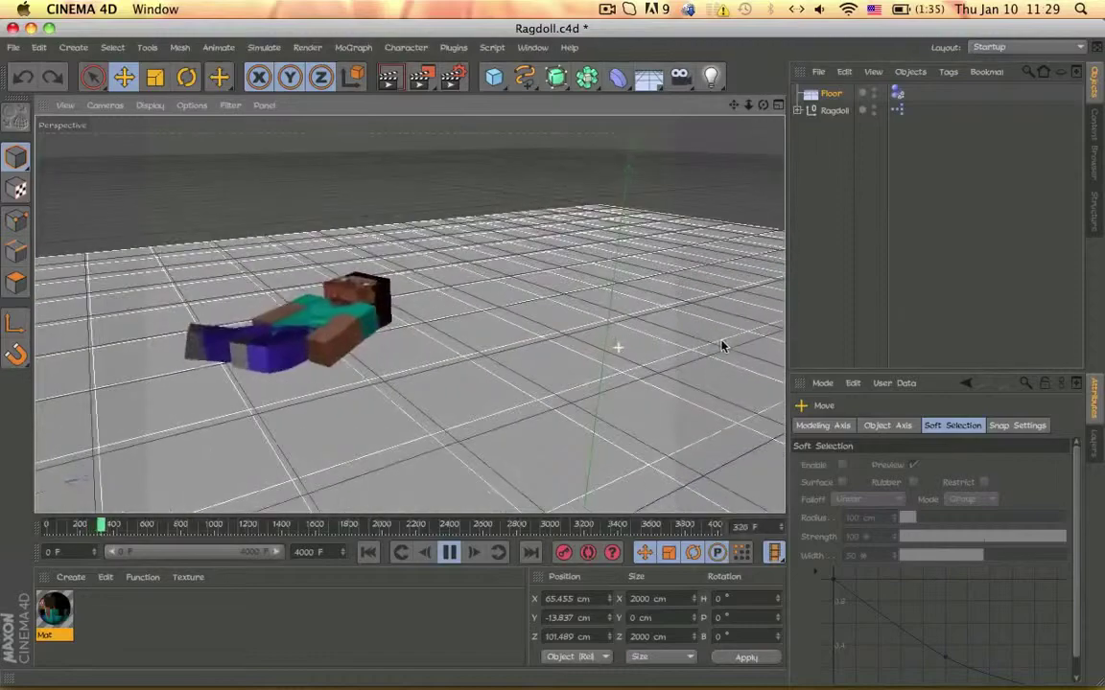
right_click_drag(291, 315, 441, 314, "alt")
left_click_drag(435, 308, 539, 461, "alt")
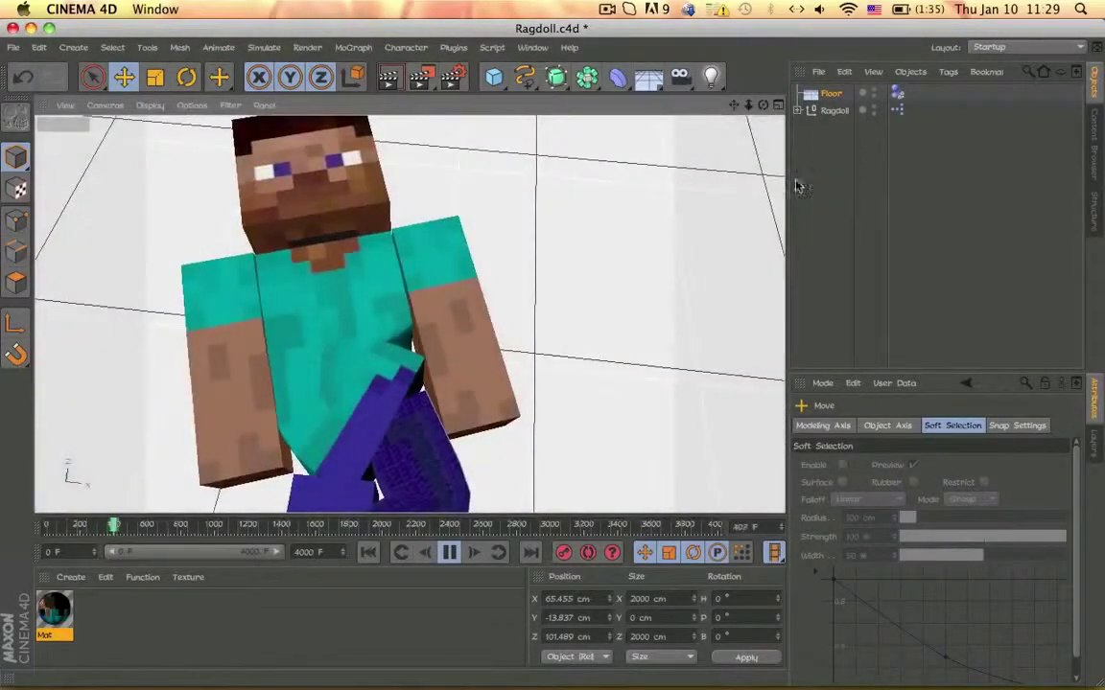
Expand the Ragdoll hierarchy, check the Collider group briefly, and open the joint hierarchy under Bones
left_click(795, 102)
left_click(797, 112)
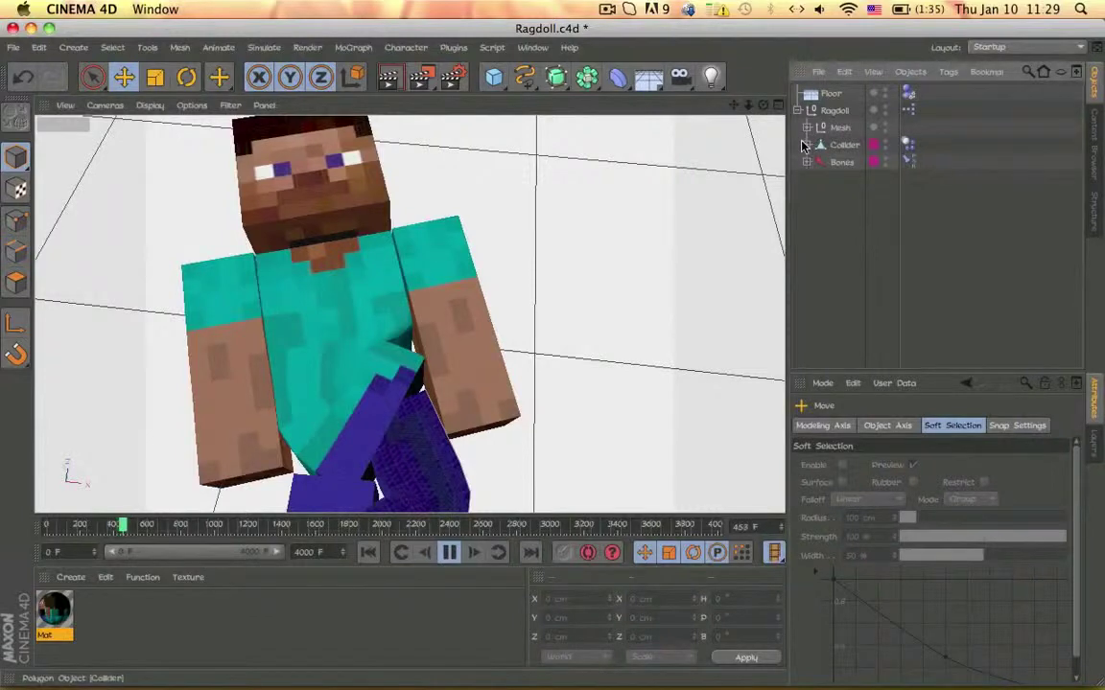
left_click(807, 145)
left_click(806, 145)
left_click(806, 162)
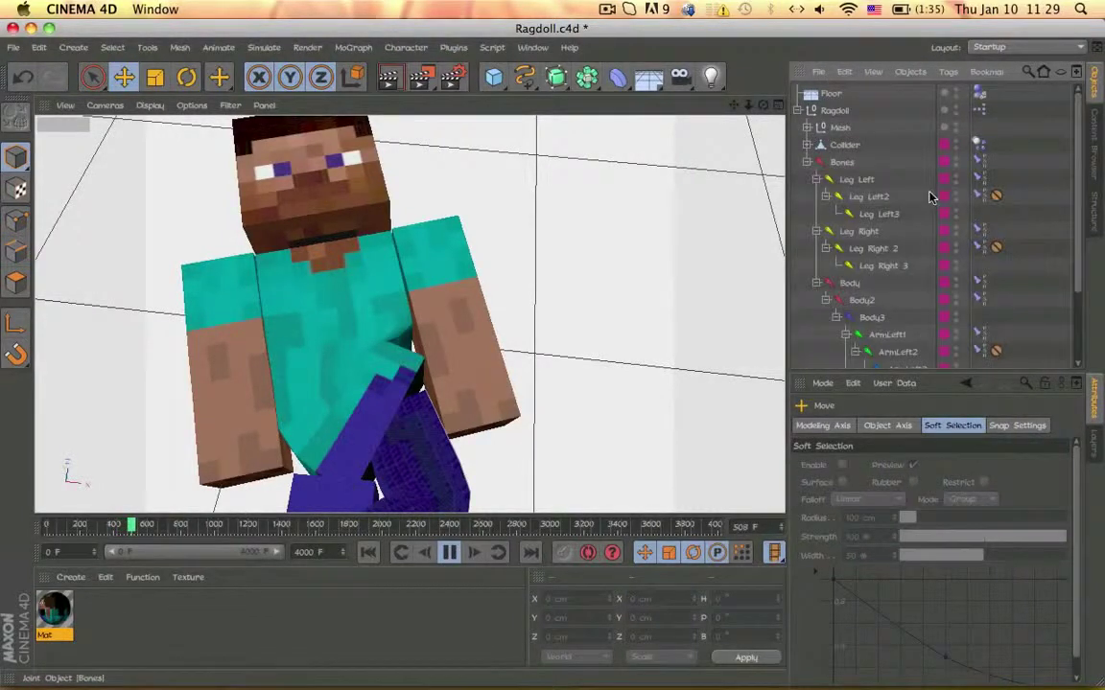
Inspect the Protection tags on Leg Left2 and ArmLeft2, deselect them, and collapse the Ragdoll hierarchy
left_click(995, 195)
scroll(995, 202, "down", 2)
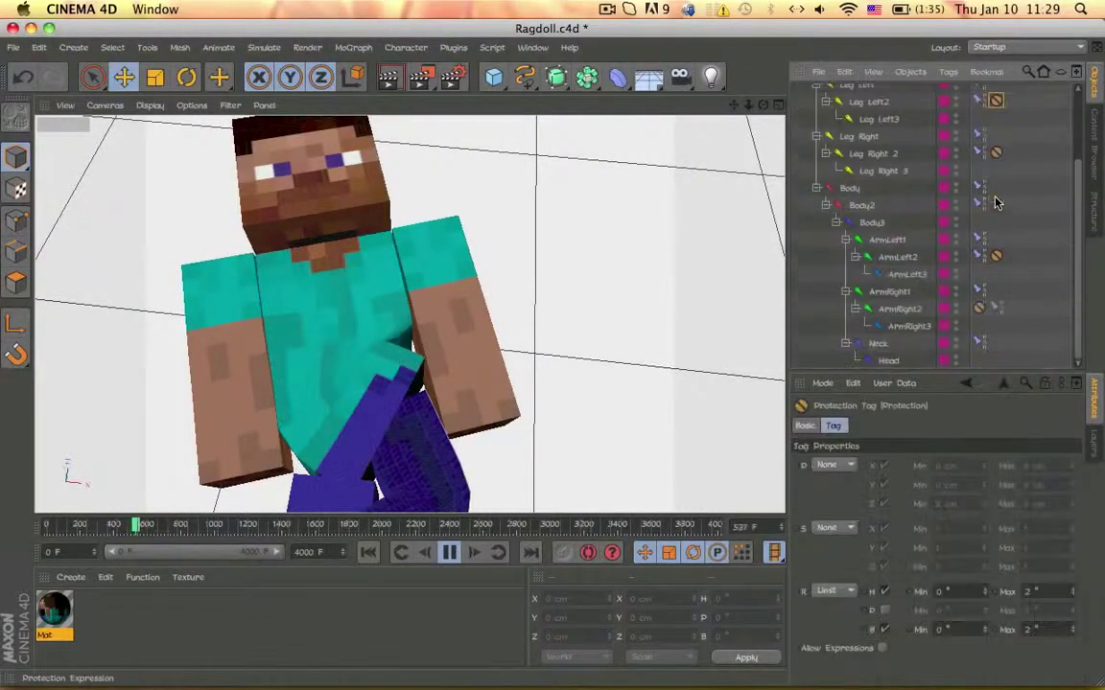
left_click(996, 258, "shift")
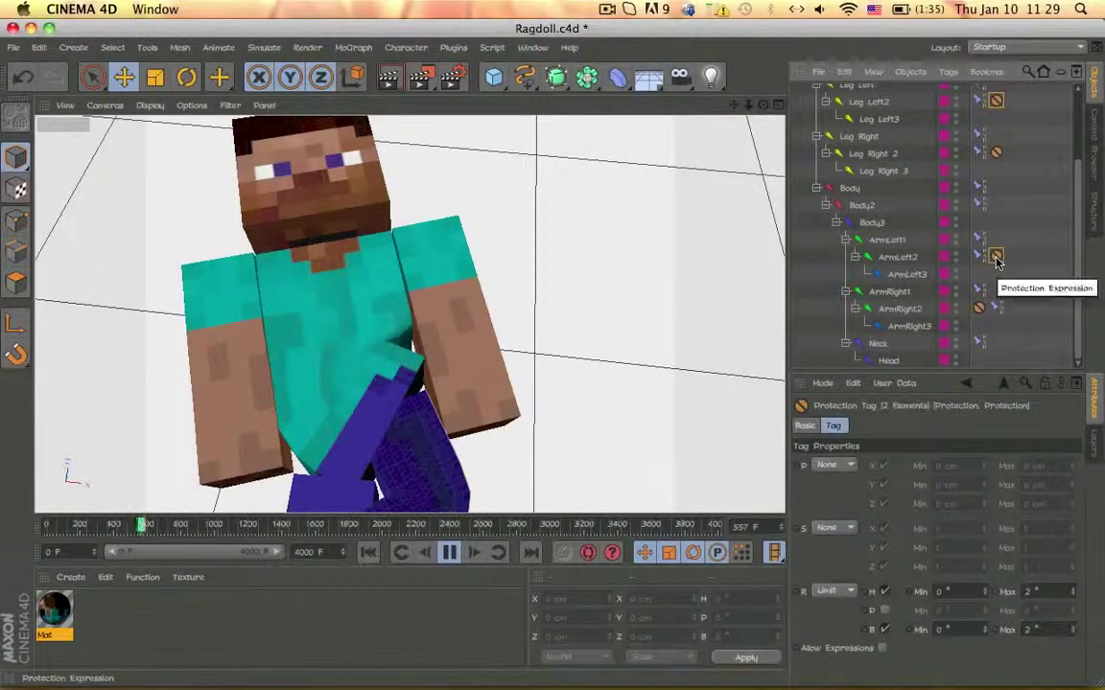
left_click(994, 131)
scroll(959, 192, "up", 2)
left_click(807, 161)
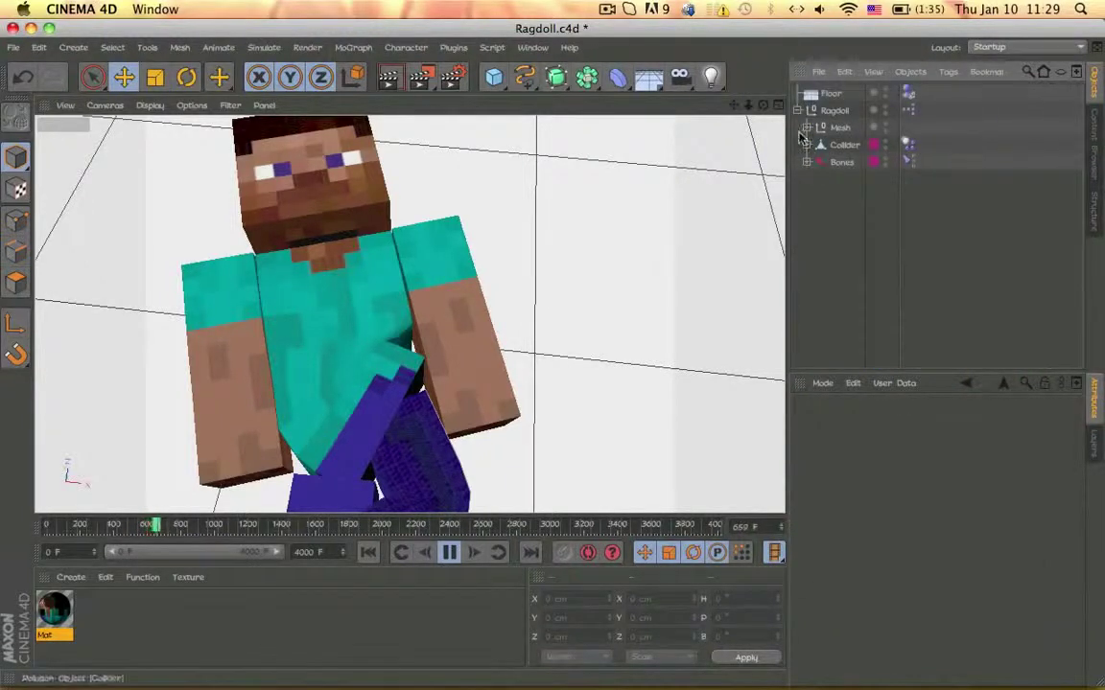
left_click(797, 111)
Examine the fallen ragdoll's pose from farther and closer viewpoints, and display the Mat material's color settings
right_click_drag(426, 363, 287, 368, "alt")
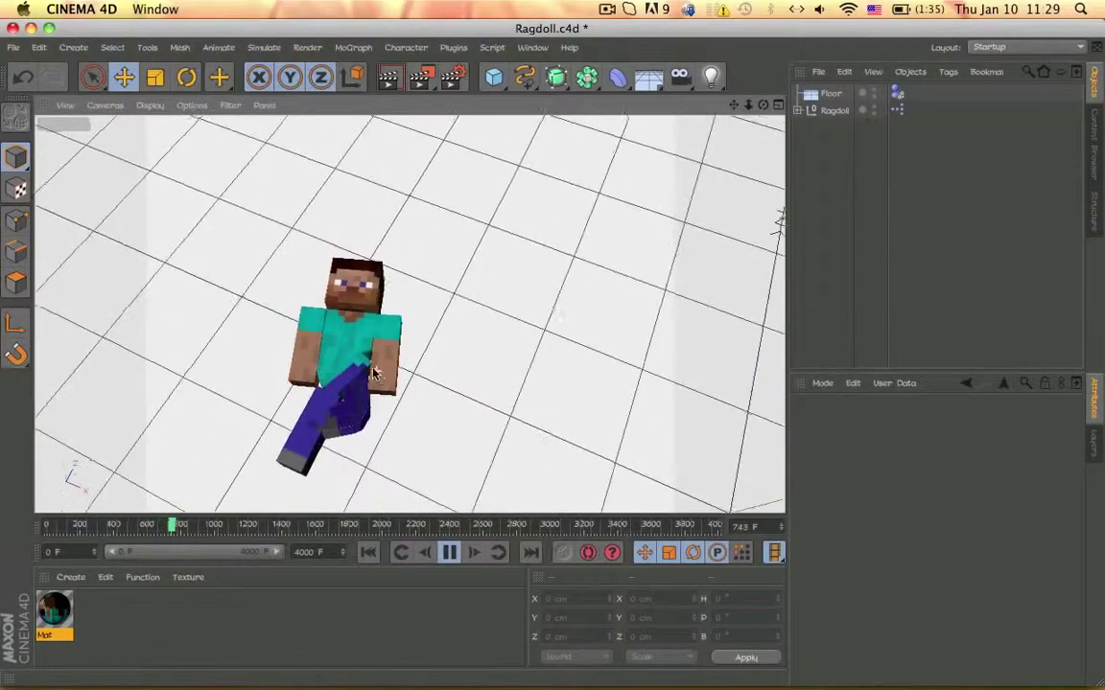
left_click_drag(375, 370, 412, 362, "alt")
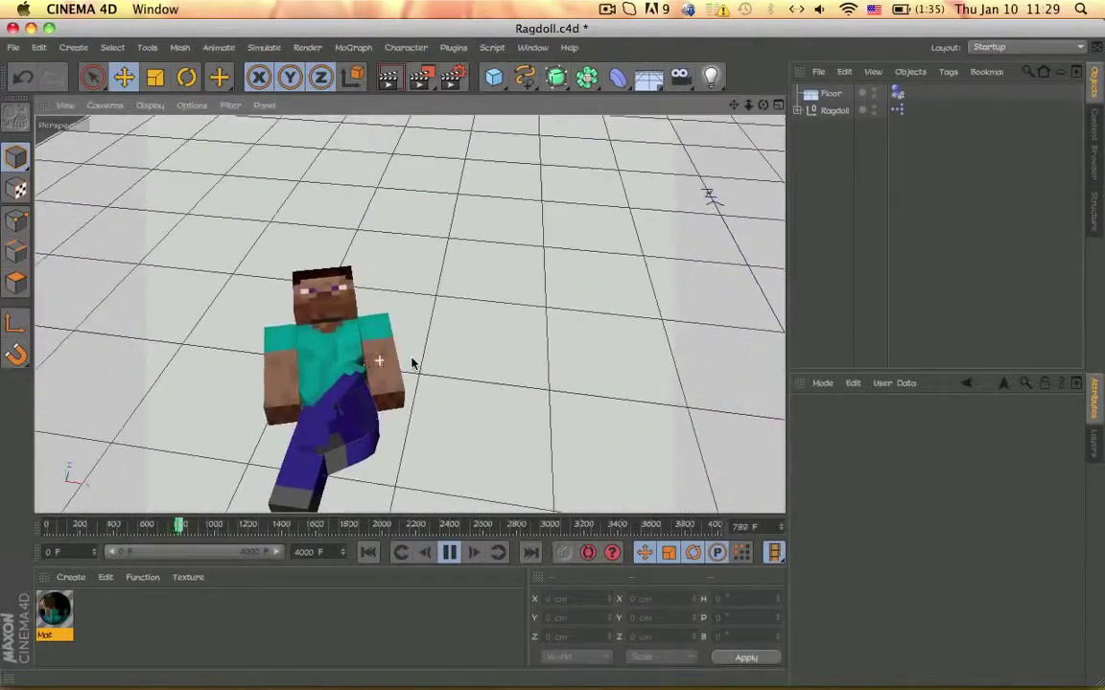
key("F11")
key("F11")
right_click_drag(251, 484, 345, 410, "alt")
left_click_drag(390, 341, 505, 307, "alt")
left_click(60, 612)
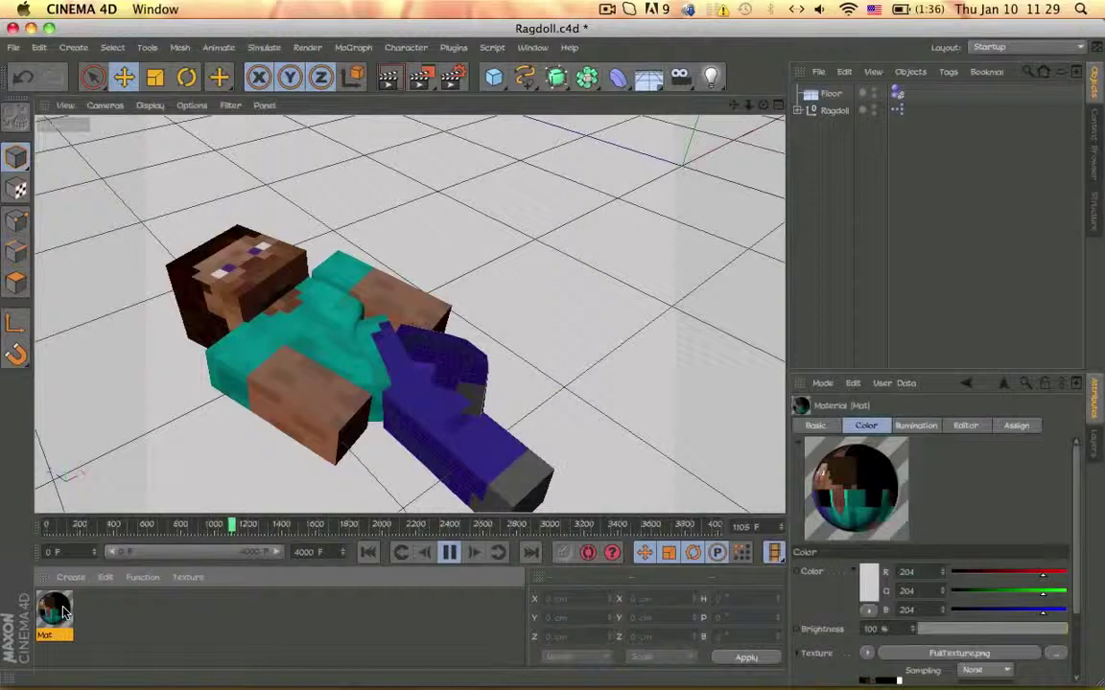
Select the Bones joint inside the Ragdoll hierarchy and collapse the hierarchy again
left_click(797, 110)
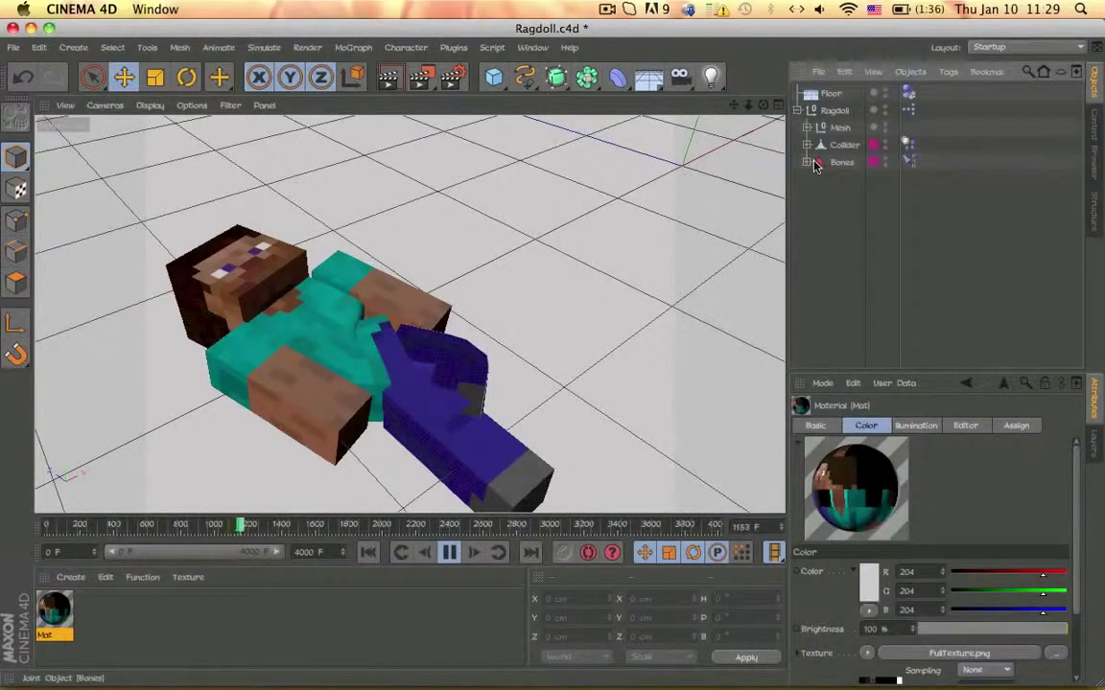
left_click(815, 165)
left_click(797, 110)
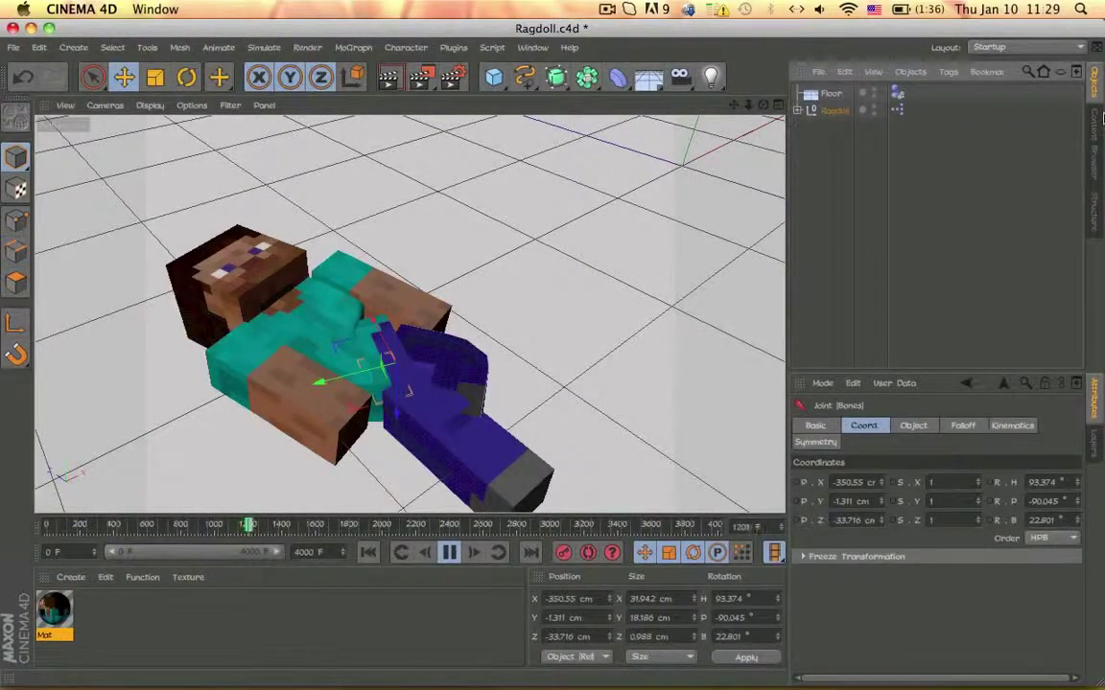
Open the Minecraft 2 folder in the content library and look through its Sets and Extra folders
left_click(1098, 122)
scroll(832, 97, "up", 5)
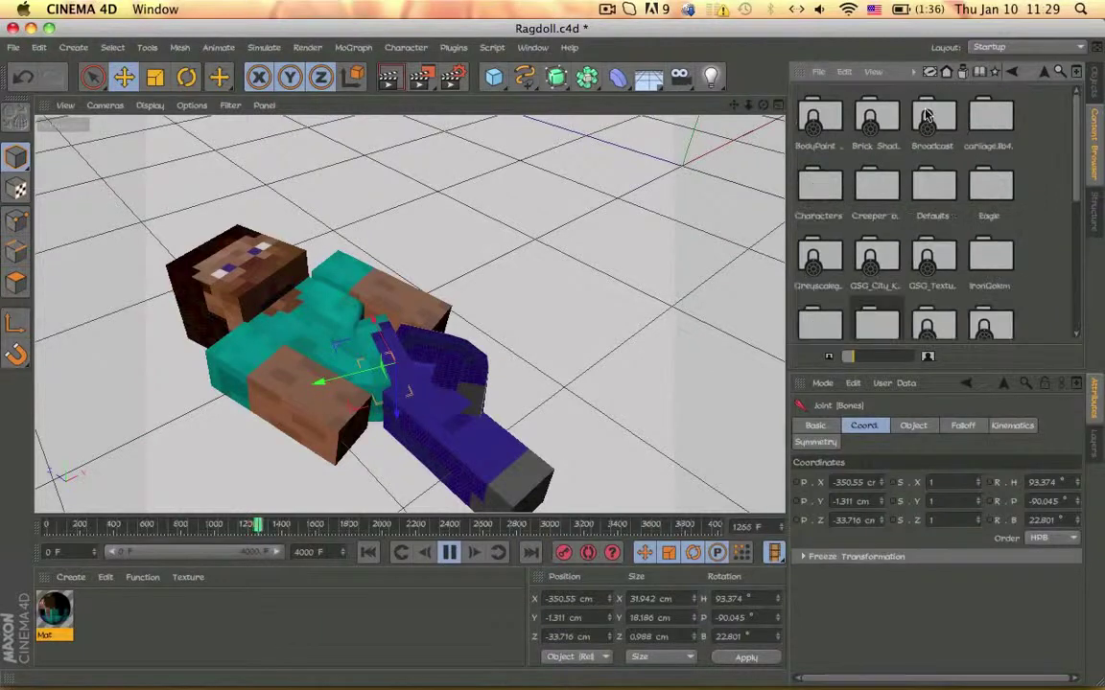
scroll(892, 261, "down", 4)
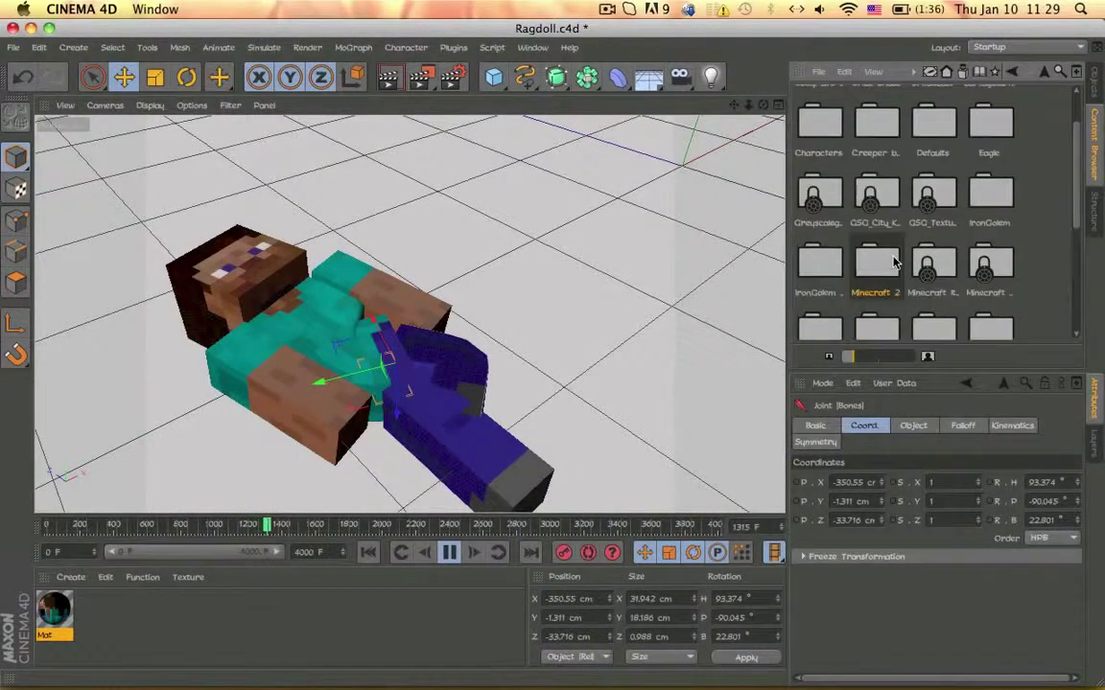
double_click(882, 185)
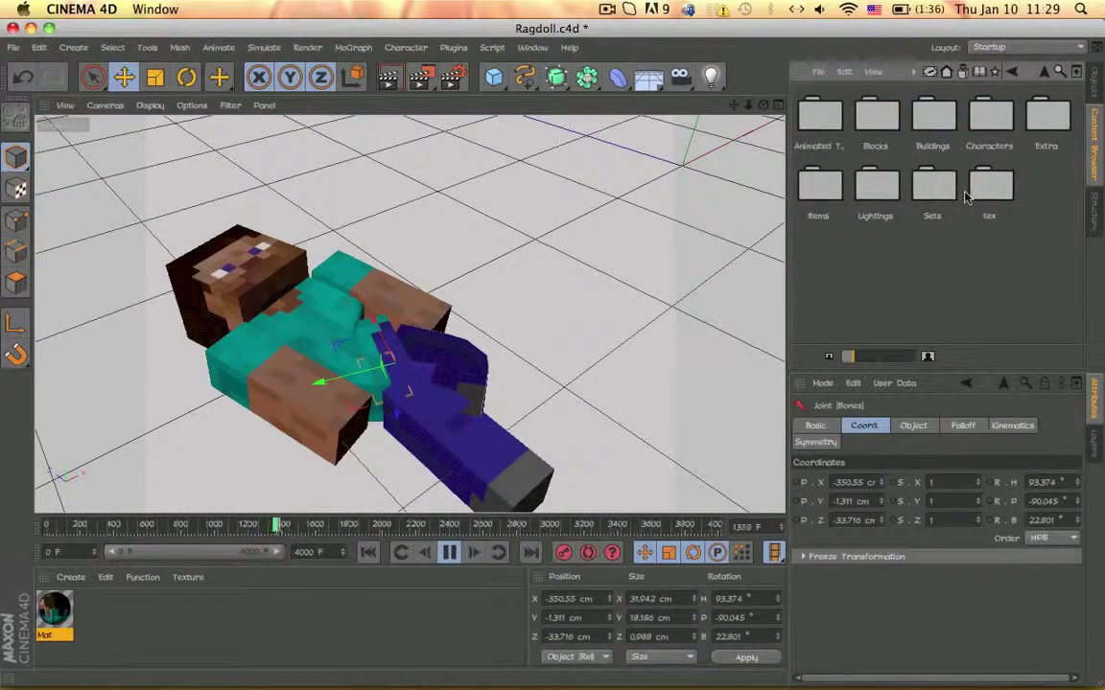
double_click(932, 187)
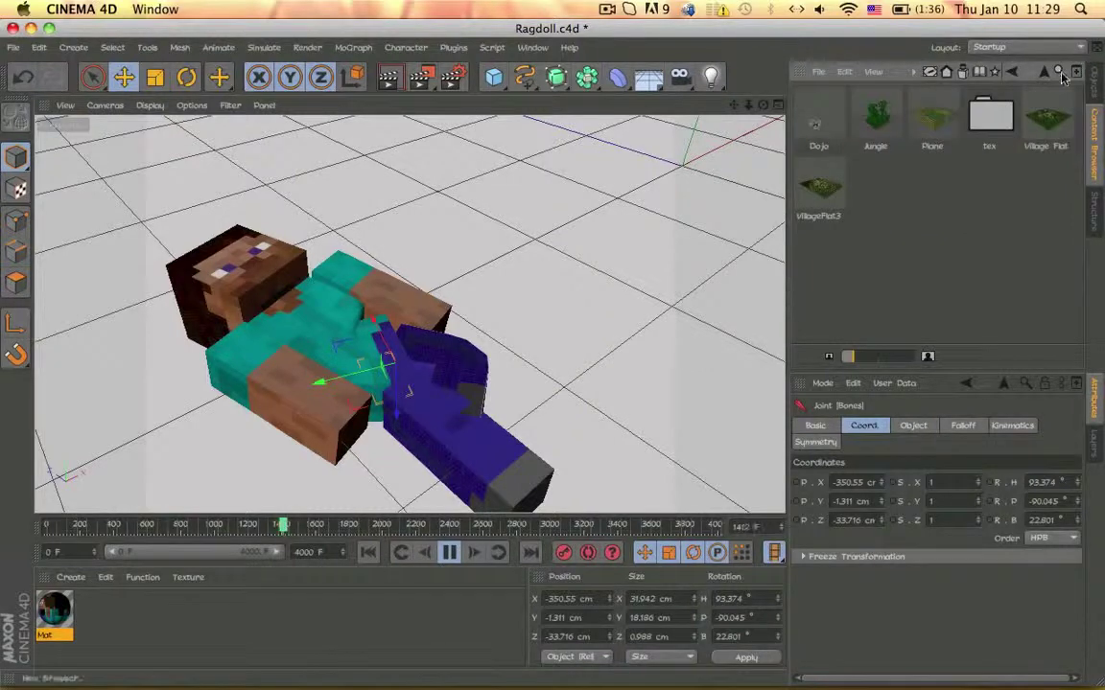
left_click(1046, 72)
double_click(1043, 120)
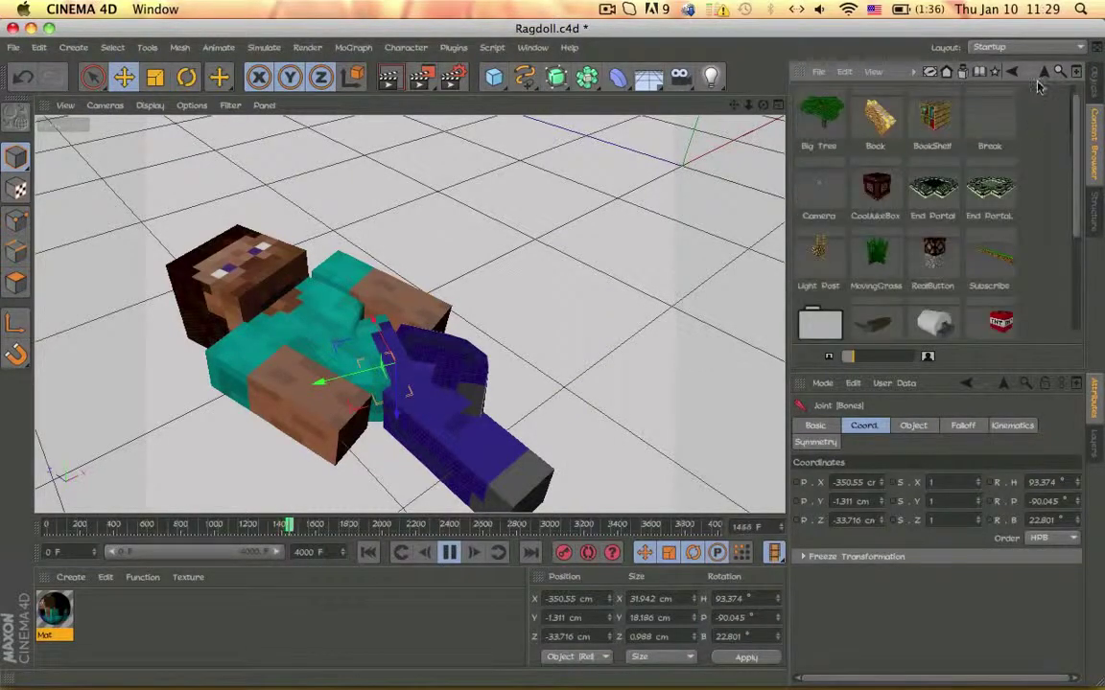
scroll(1043, 120, "down", 3)
left_click(1043, 74)
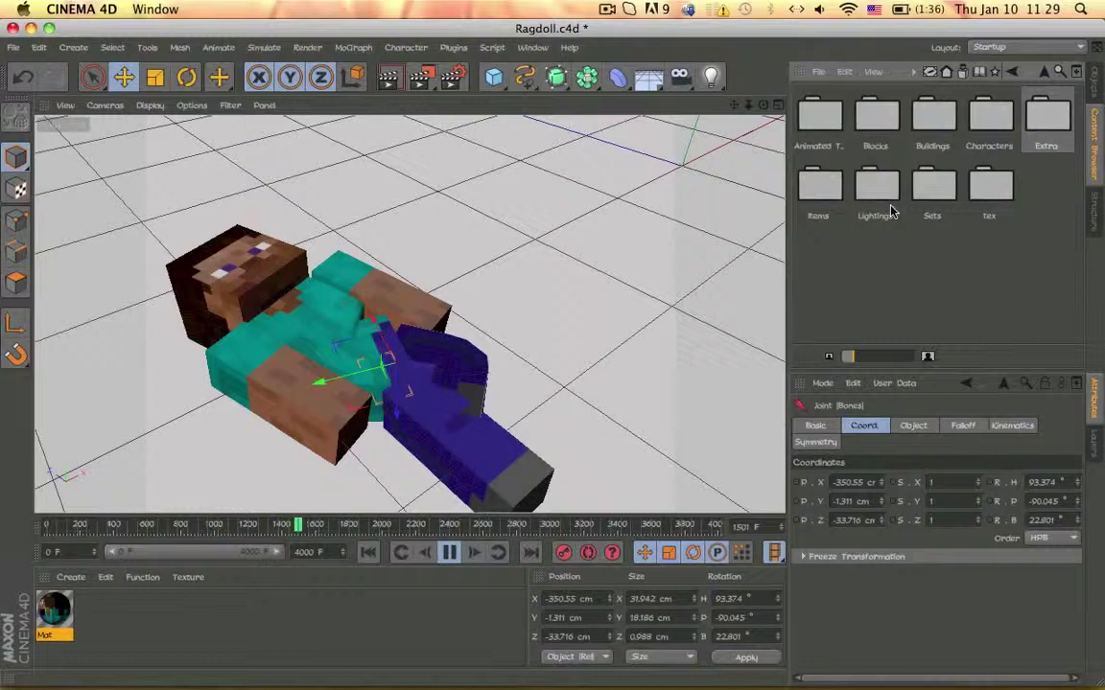
Browse the Characters folder in the content library to locate the Ragdoll preset, and return to the scene's object list
double_click(990, 115)
scroll(840, 224, "down", 1)
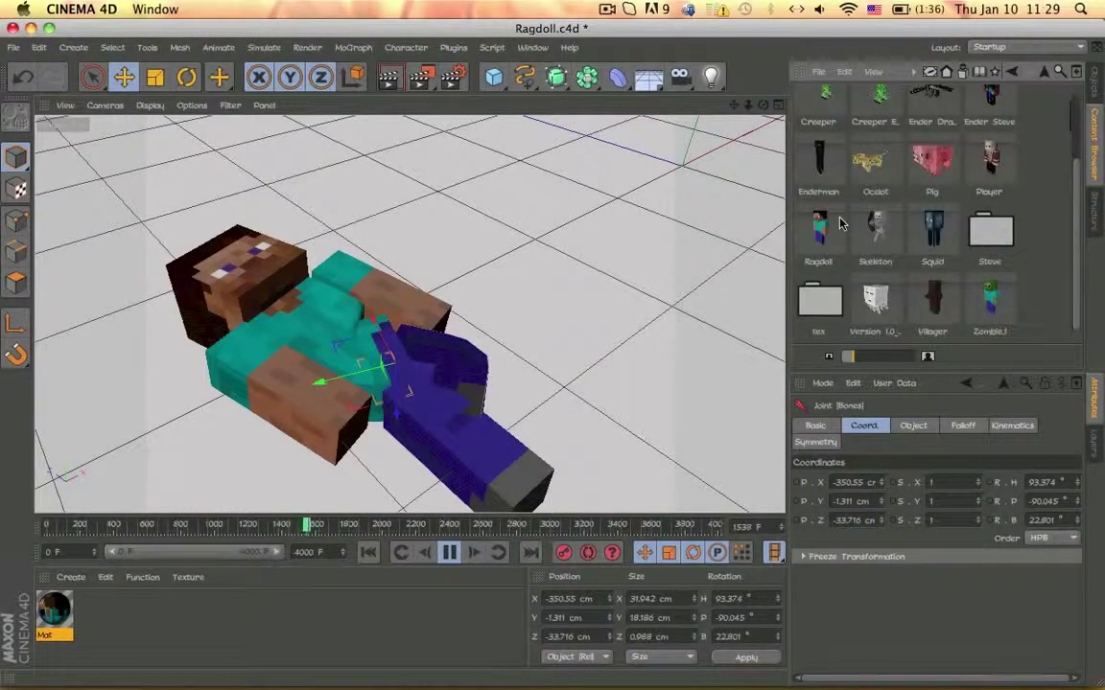
scroll(840, 223, "up", 2)
scroll(840, 223, "down", 2)
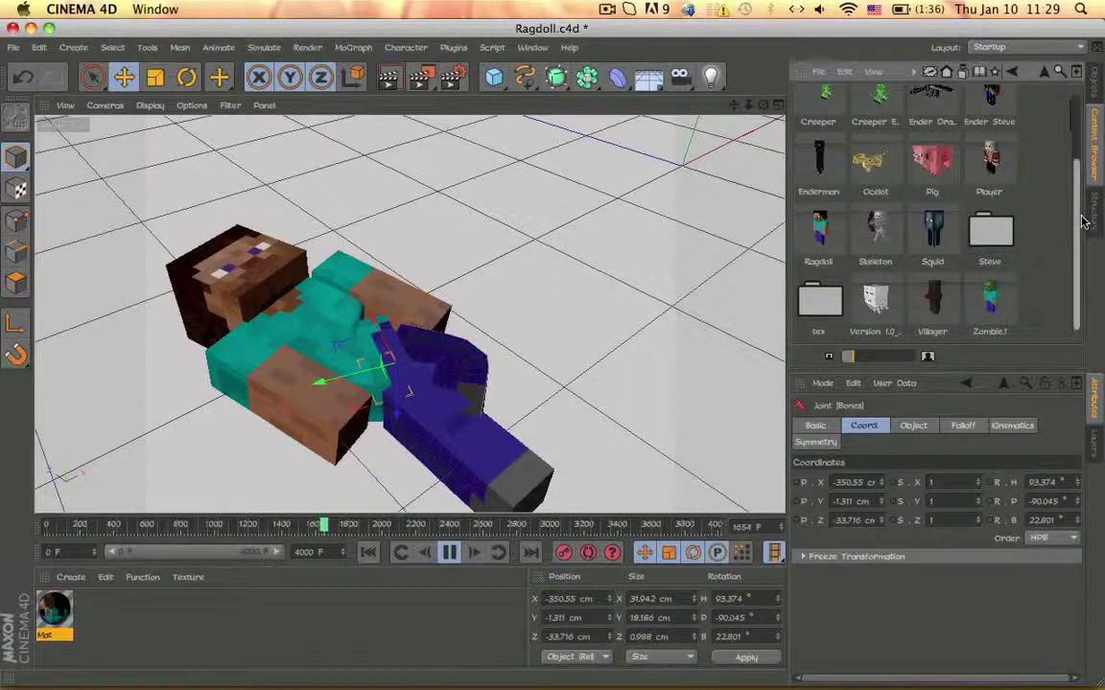
scroll(973, 197, "up", 2)
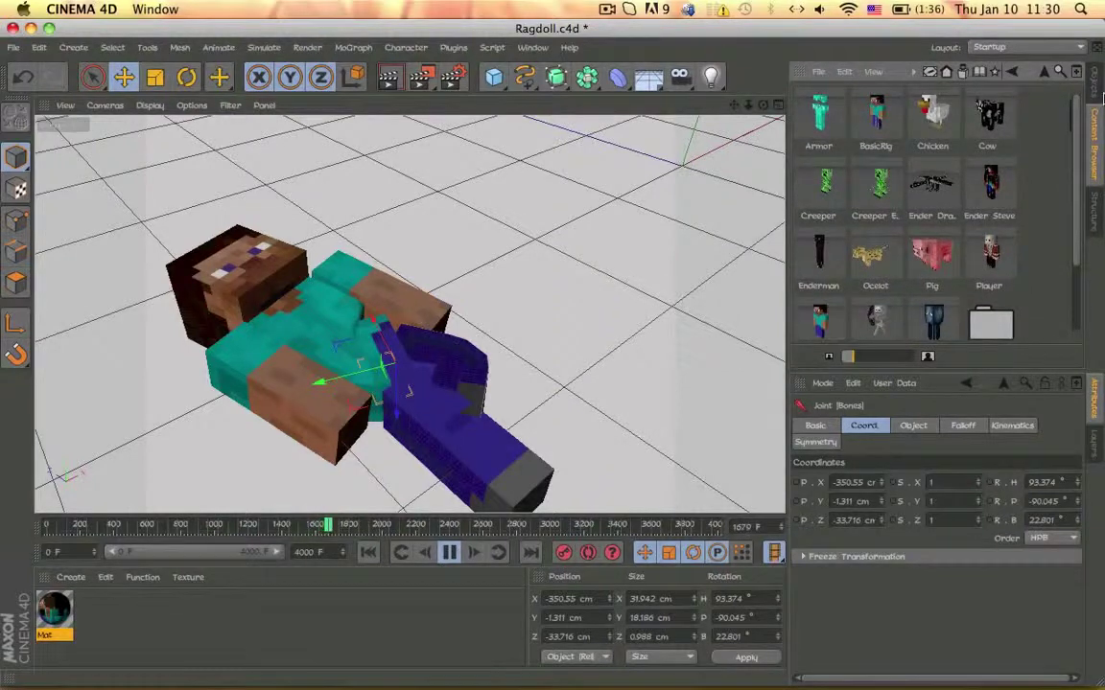
left_click(1094, 84)
left_click(1094, 134)
scroll(1007, 285, "down", 2)
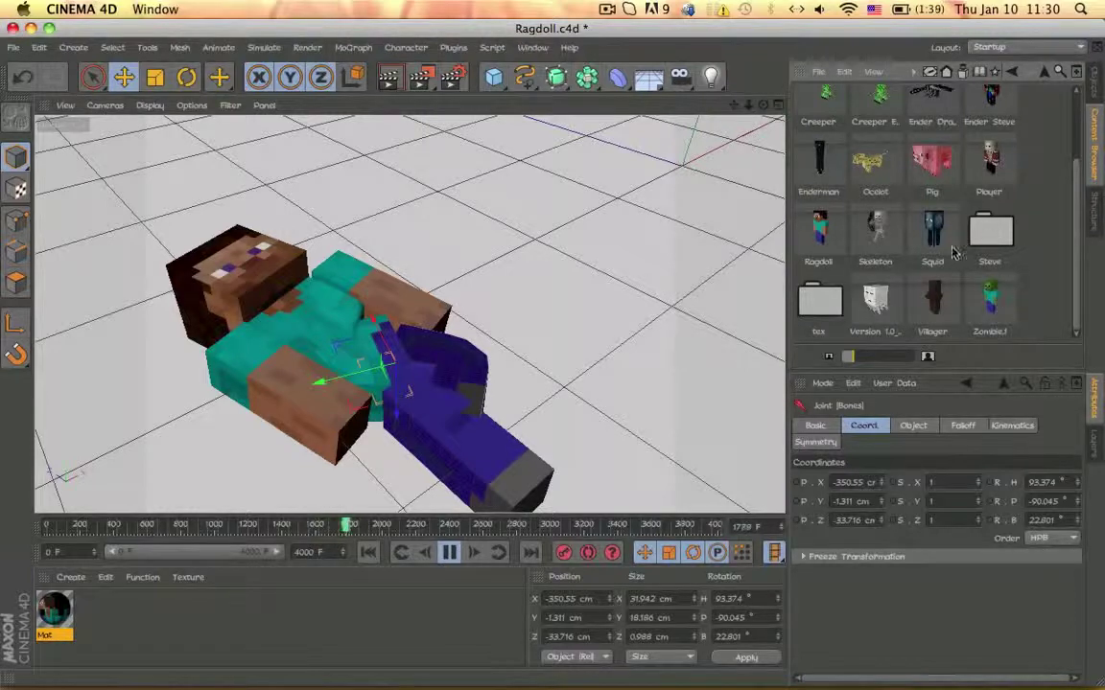
left_click(1095, 88)
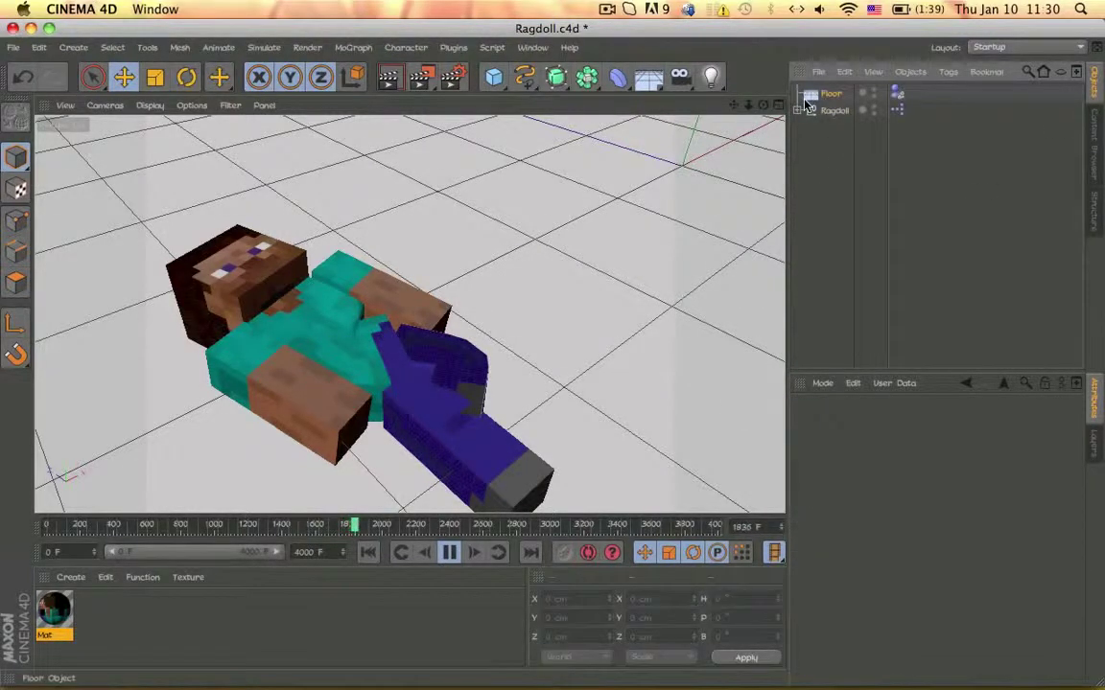
Select the Floor, replay the simulation from frame 0, and expand the joint hierarchy under Bones
left_click(810, 94)
left_click_drag(286, 531, 44, 575)
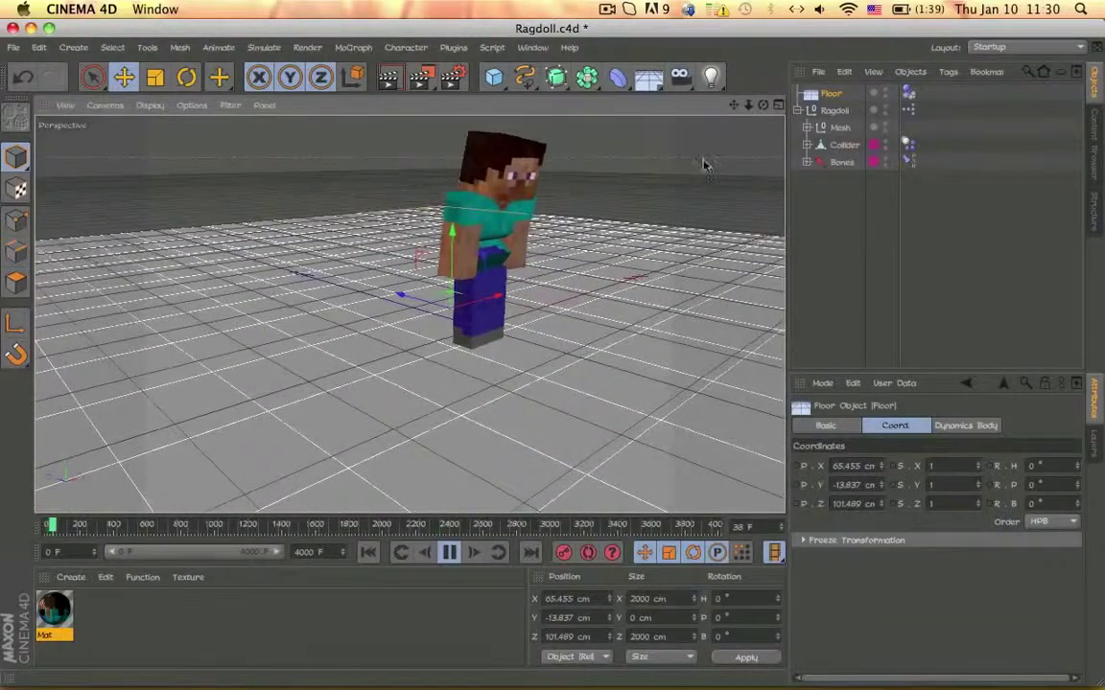
left_click(808, 162)
scroll(856, 196, "down", 5)
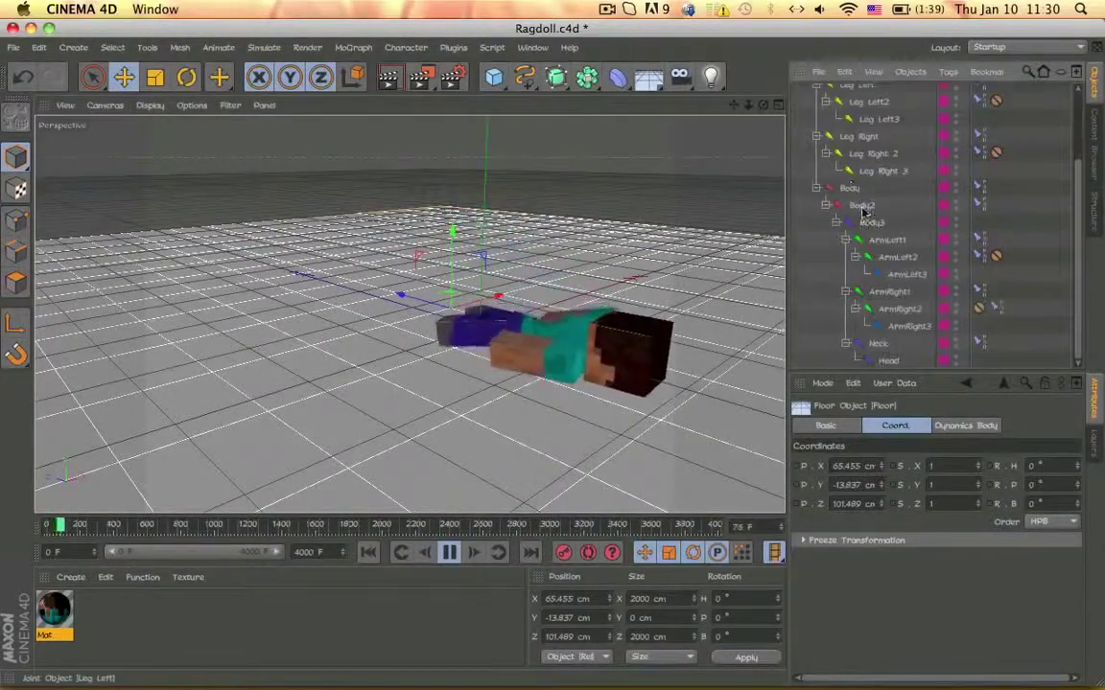
Inspect the ArmRight1, ArmRight3 and Head joints, the Collider and the Bones root, and clear the selection
left_click(887, 293)
left_click(901, 328)
left_click(897, 361)
scroll(886, 192, "up", 5)
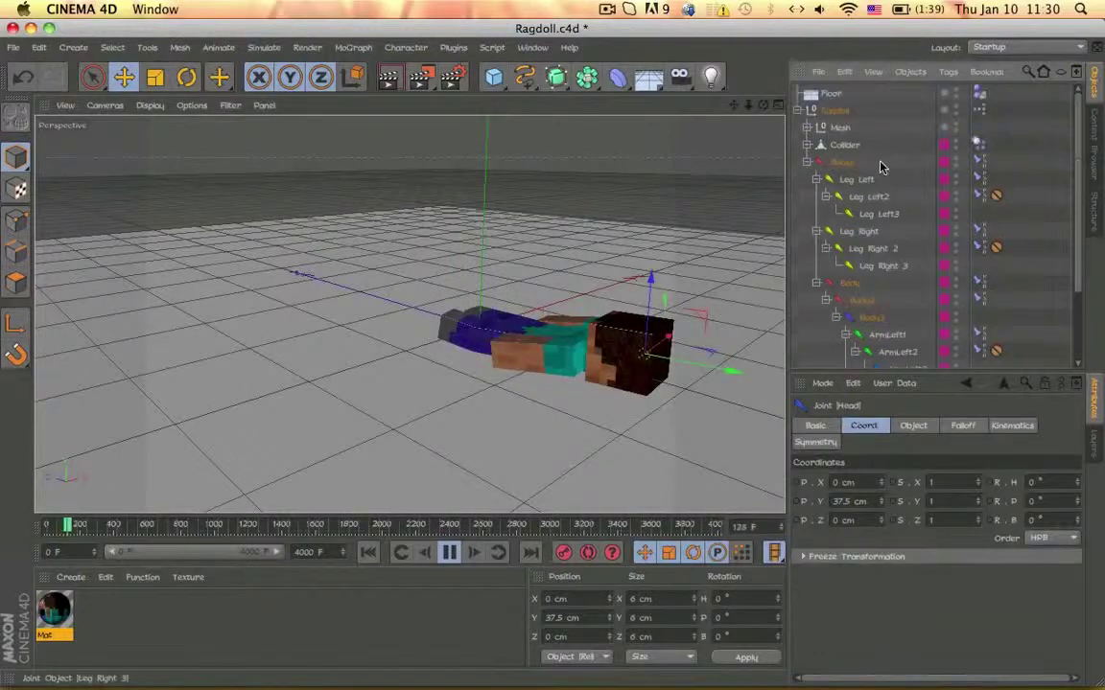
left_click(848, 146)
left_click(841, 162)
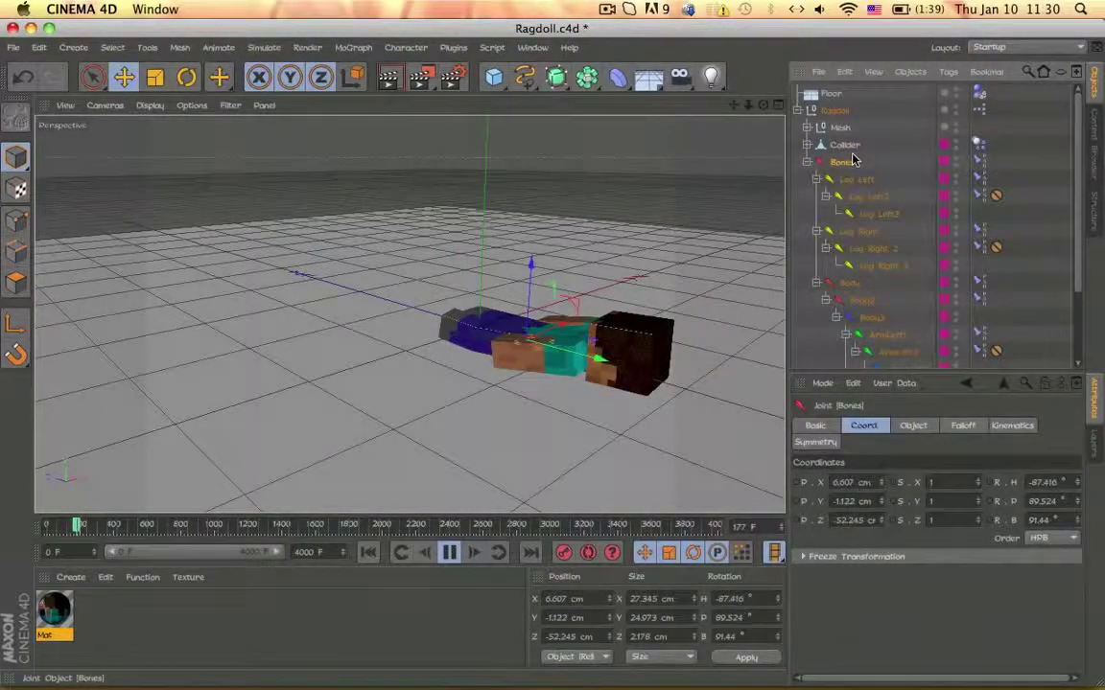
left_click(1064, 130)
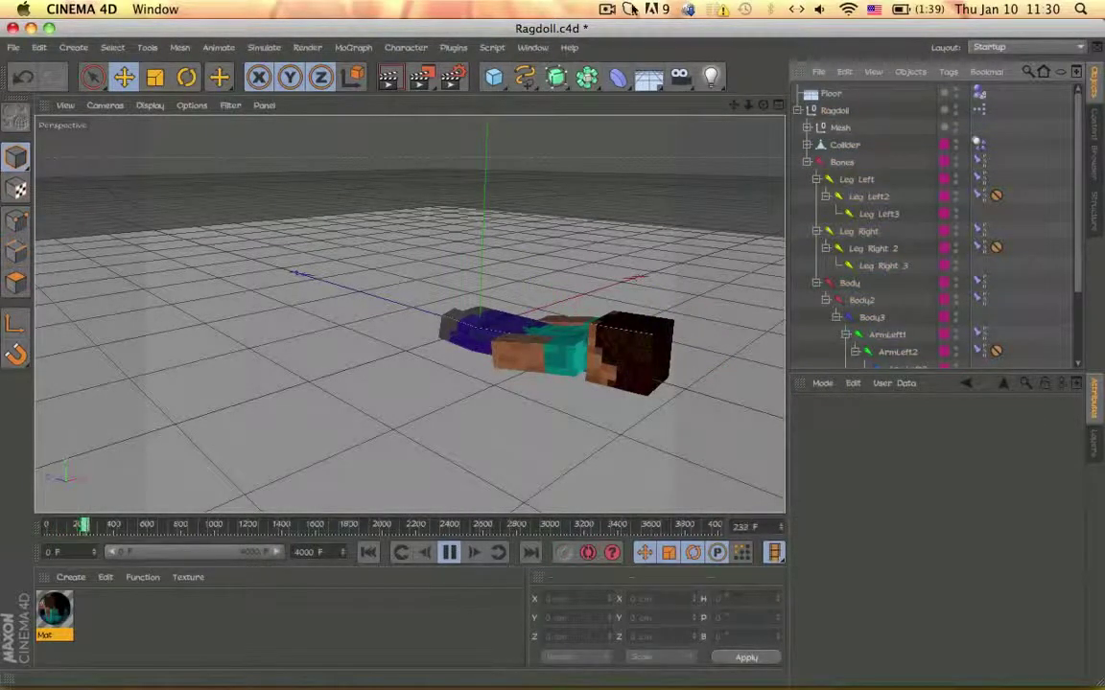
left_click(606, 9)
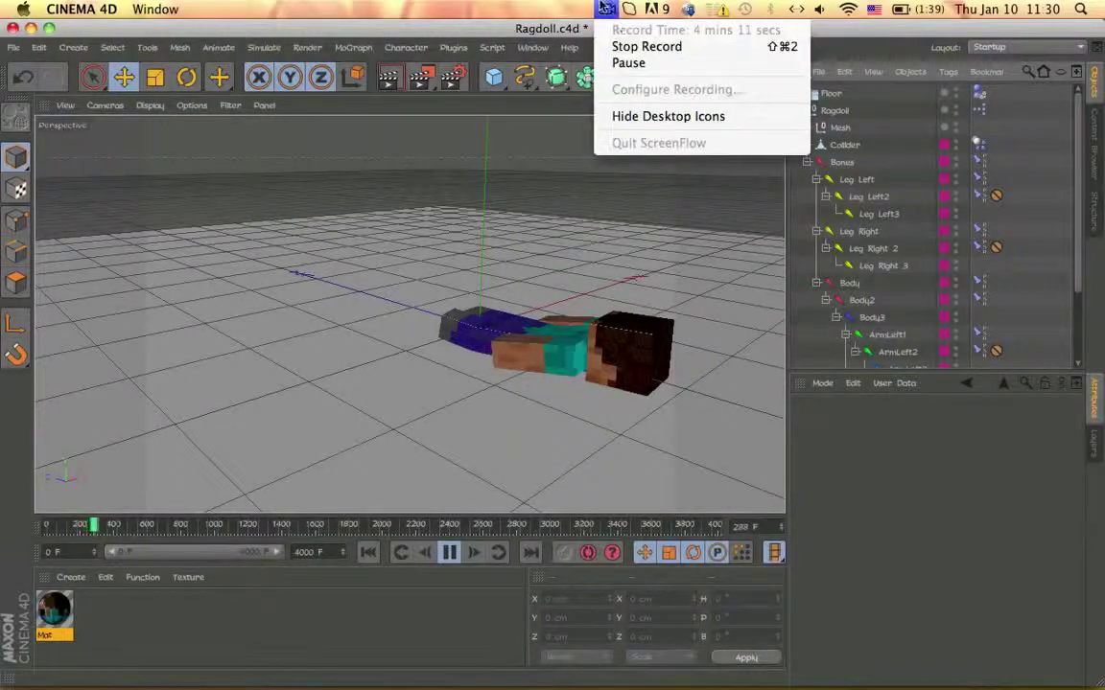